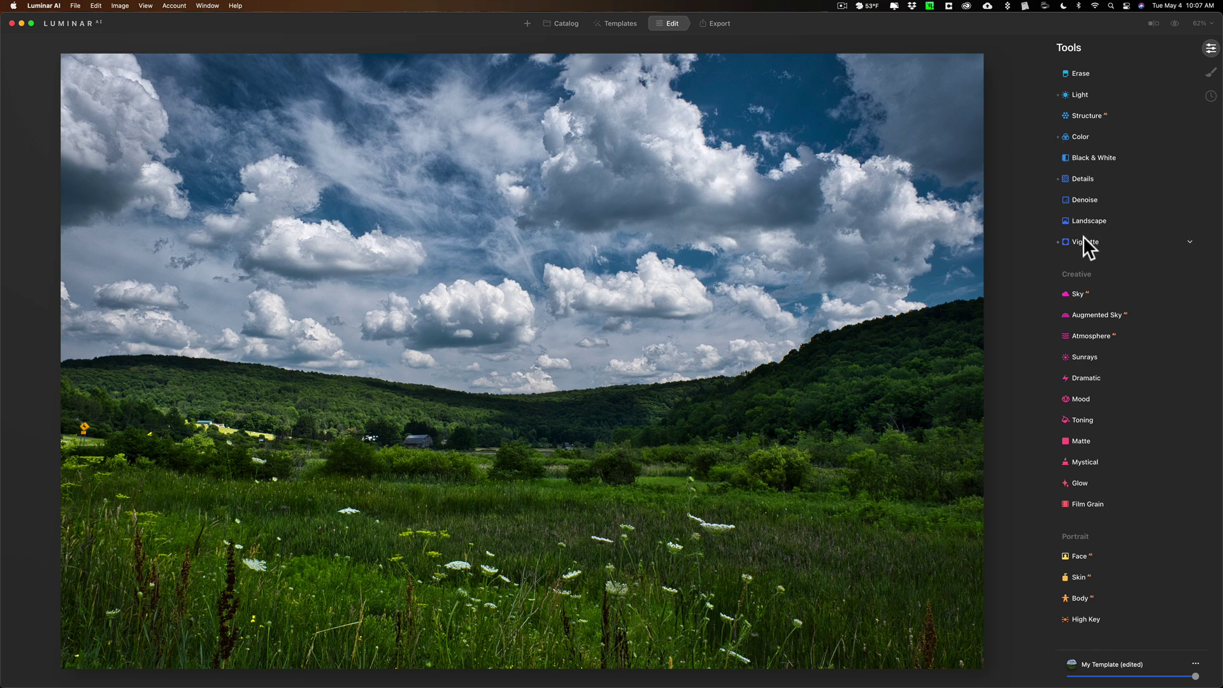
Apply an Orton Effect glow to the meadow photo from Creative > Glow at Amount 60.
left_click(1088, 89)
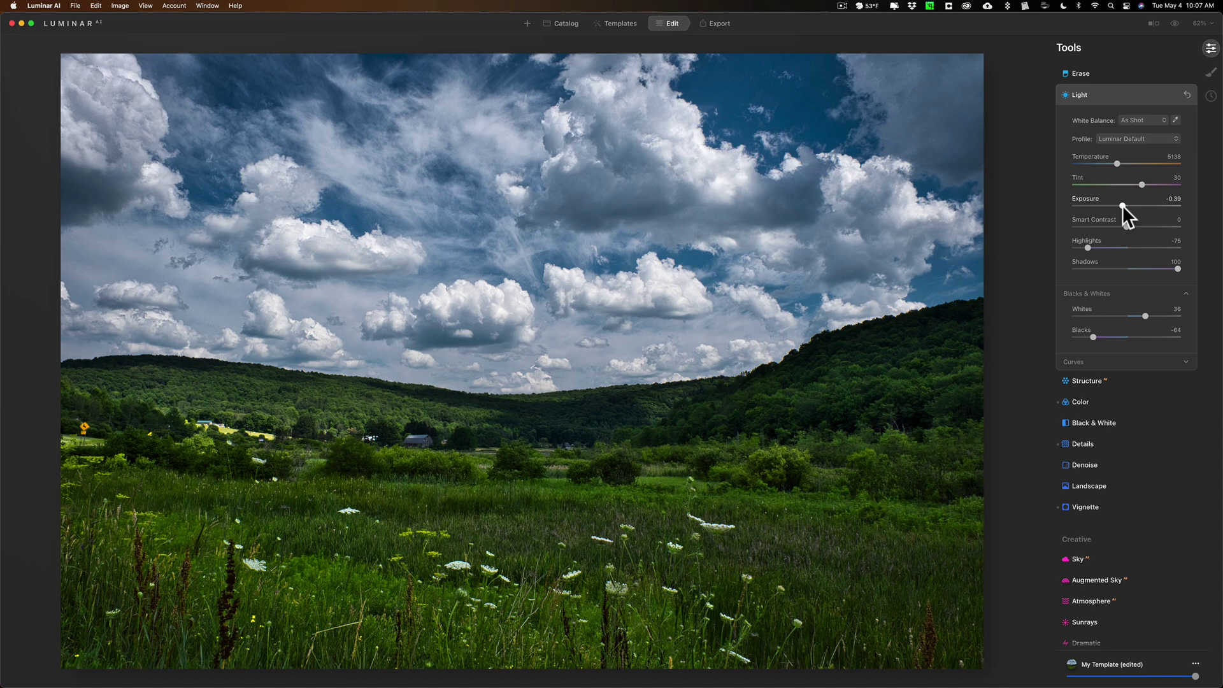
left_click(1136, 93)
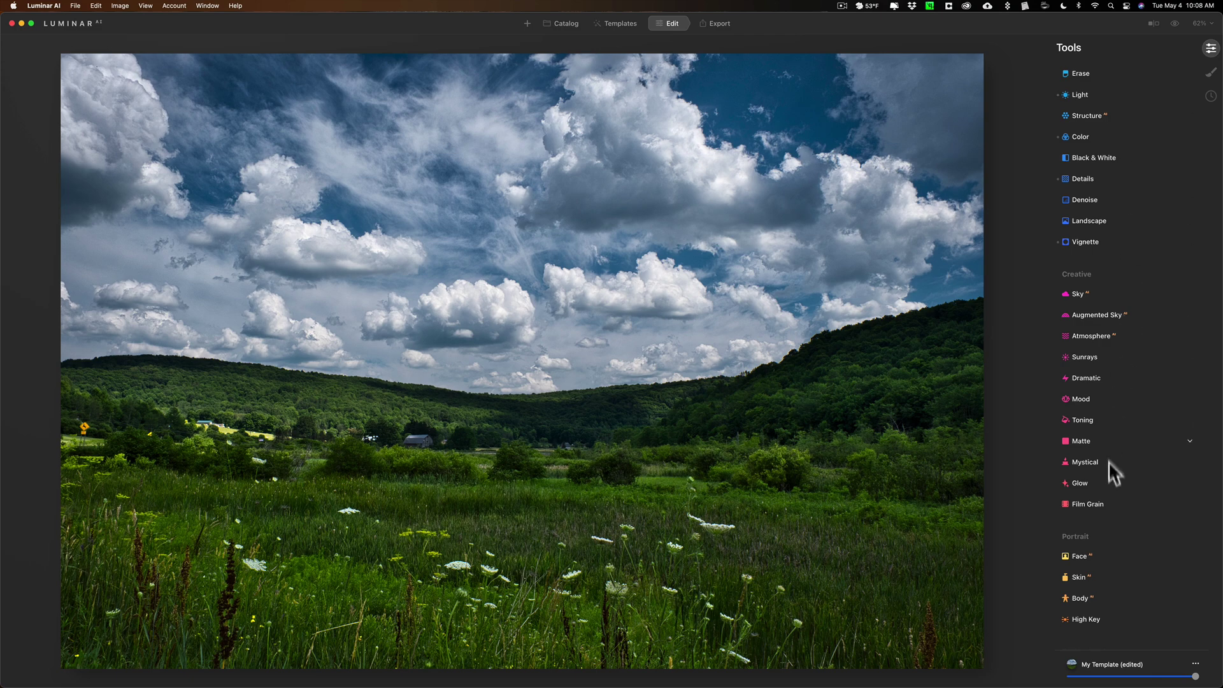
left_click(1114, 483)
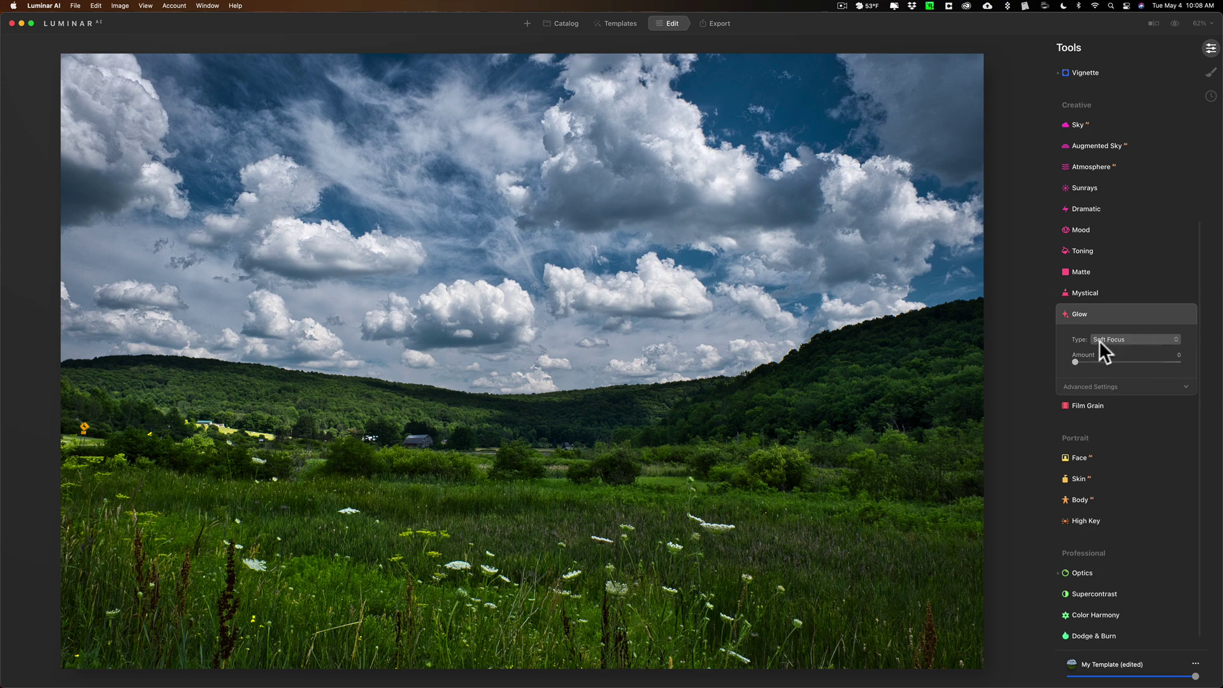
left_click(1090, 281)
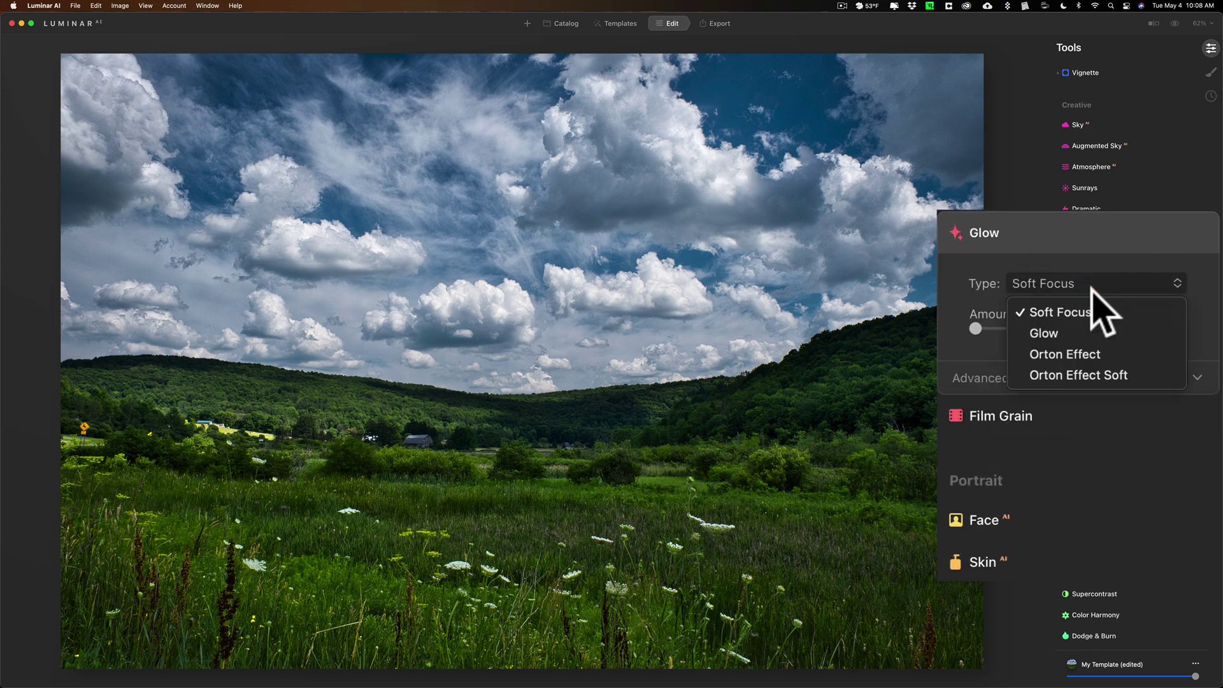
left_click(1107, 356)
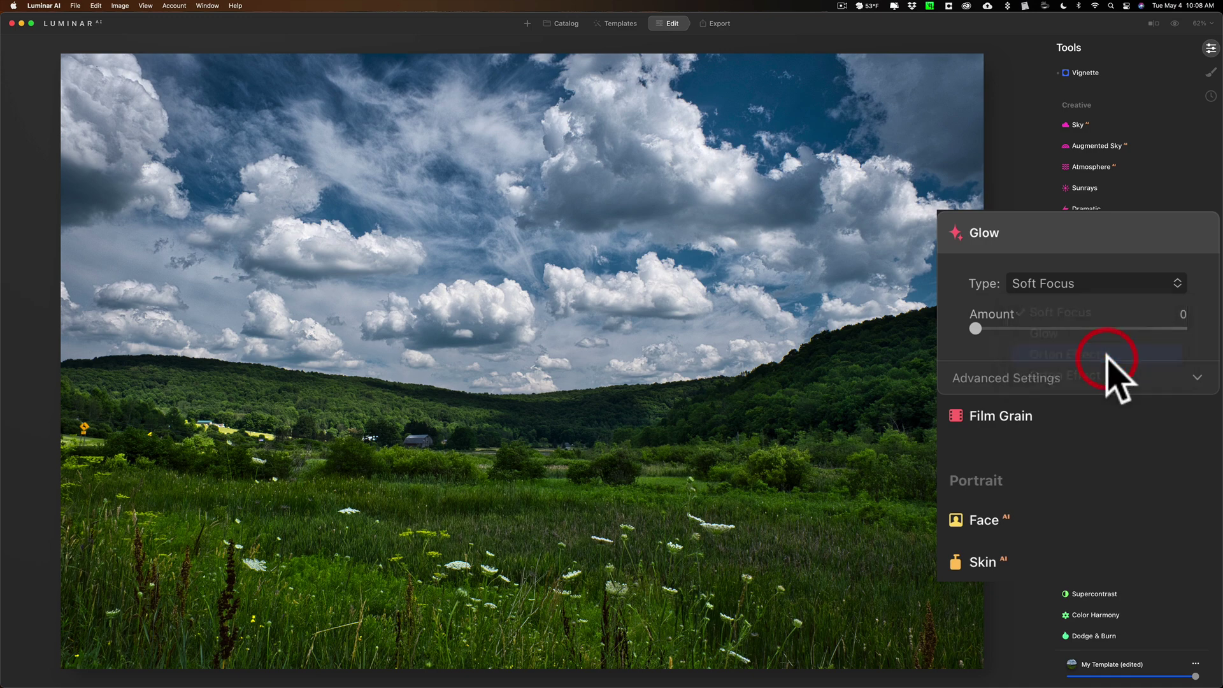
left_click_drag(974, 327, 1114, 333)
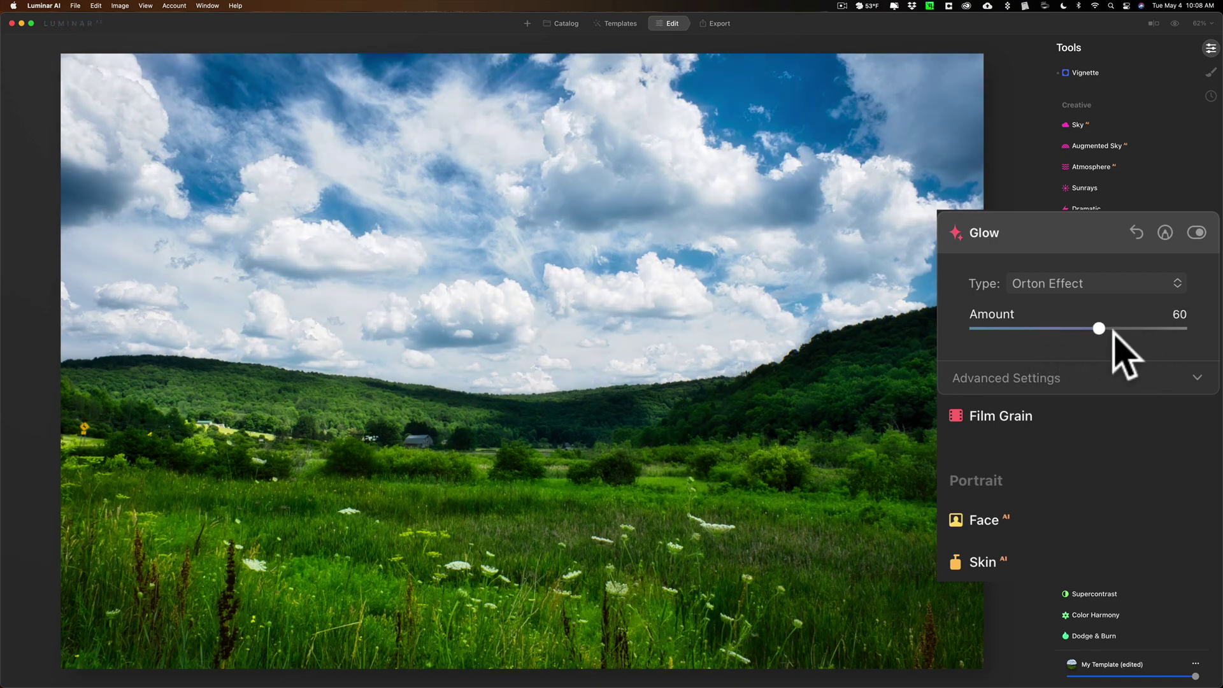
Switch the meadow glow type to Orton Effect Soft with Amount 76.
left_click(1073, 283)
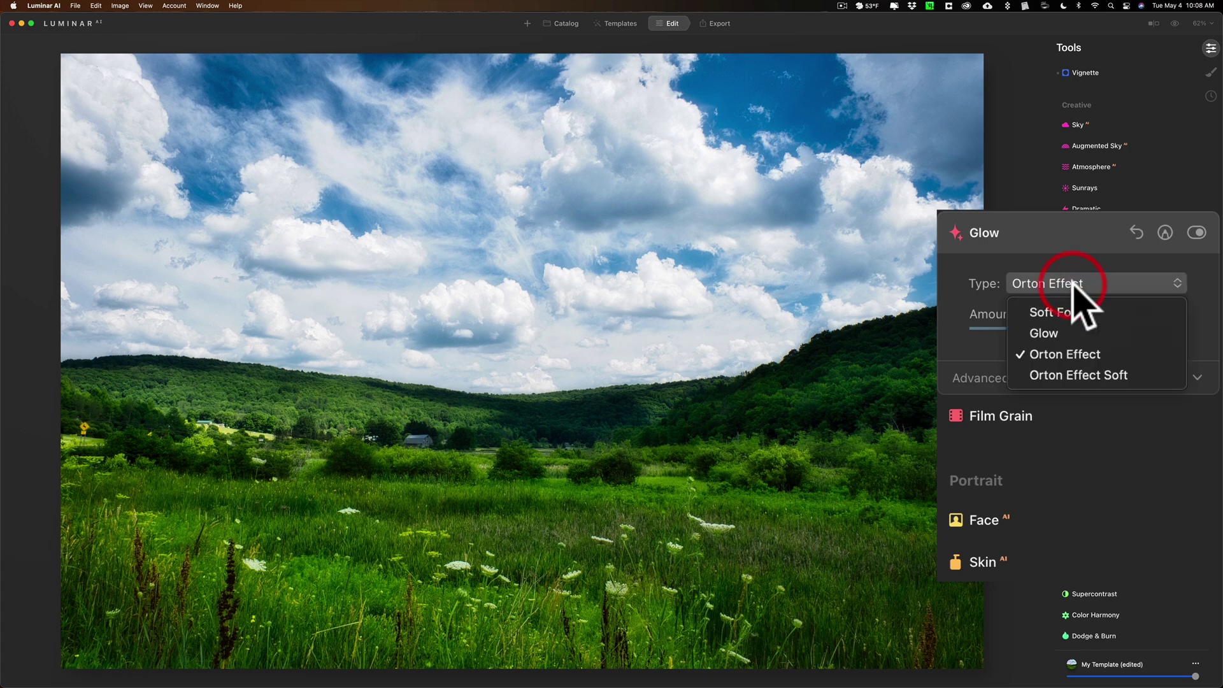
left_click(1075, 375)
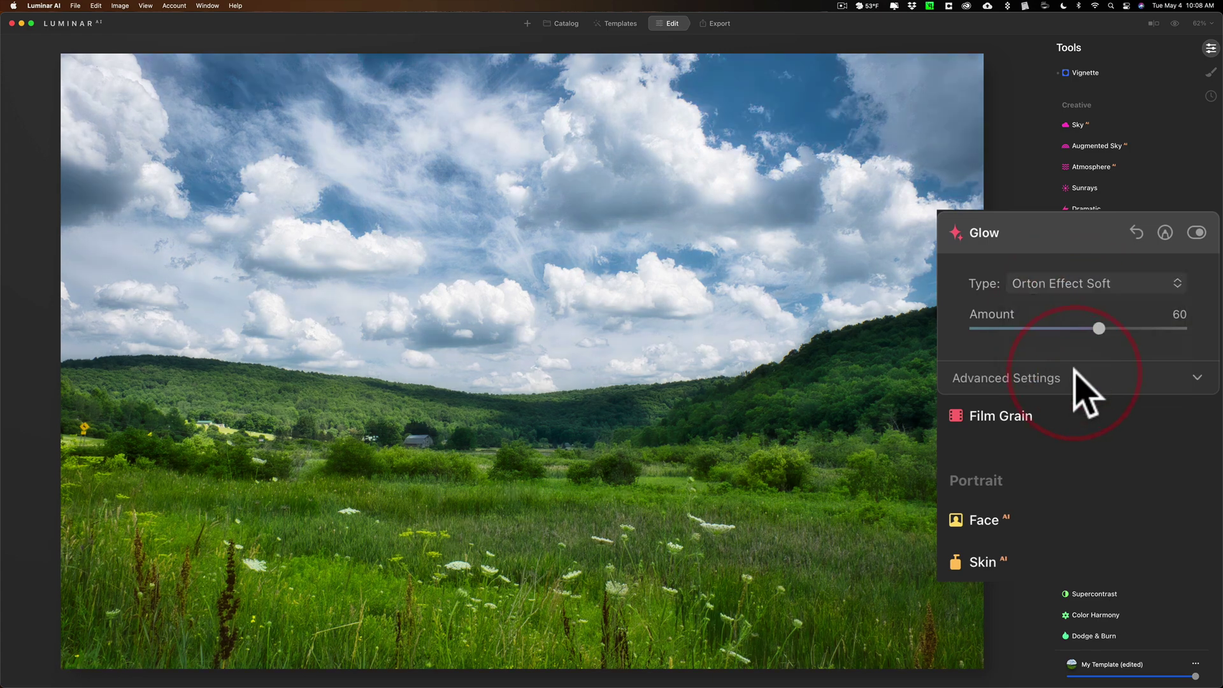
left_click_drag(1099, 328, 1134, 328)
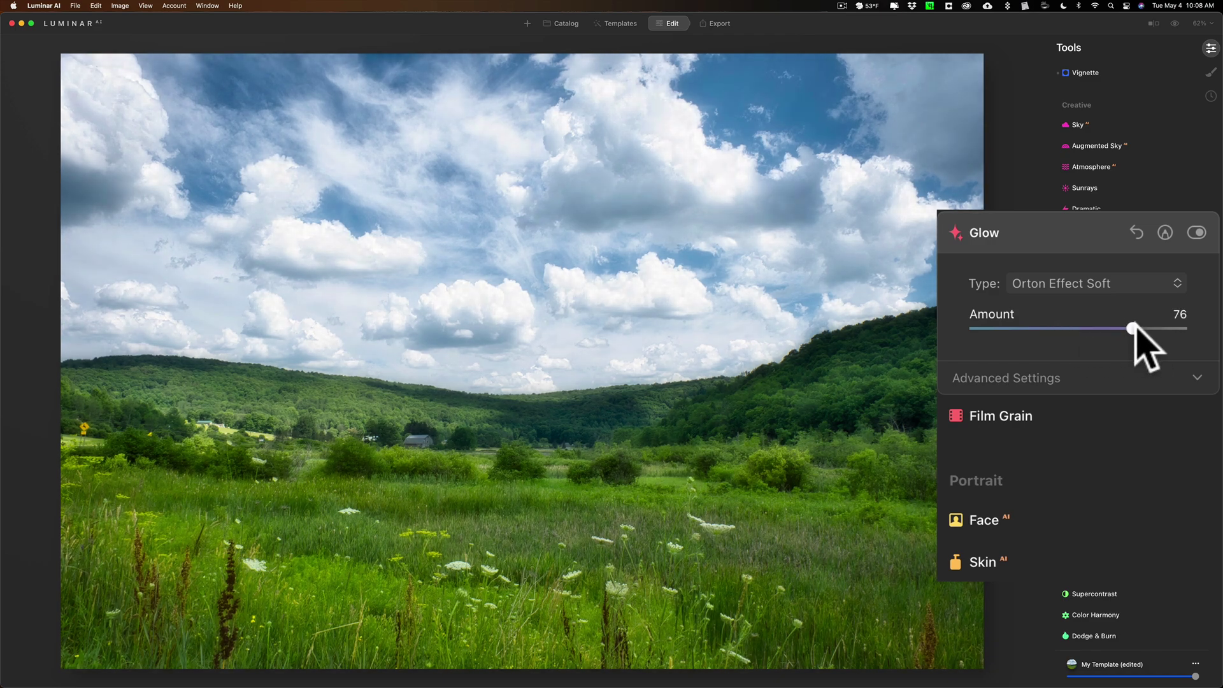
In Advanced Settings set Softness 26, Brightness -61, Contrast 21 and Warmth 38.
left_click(1156, 380)
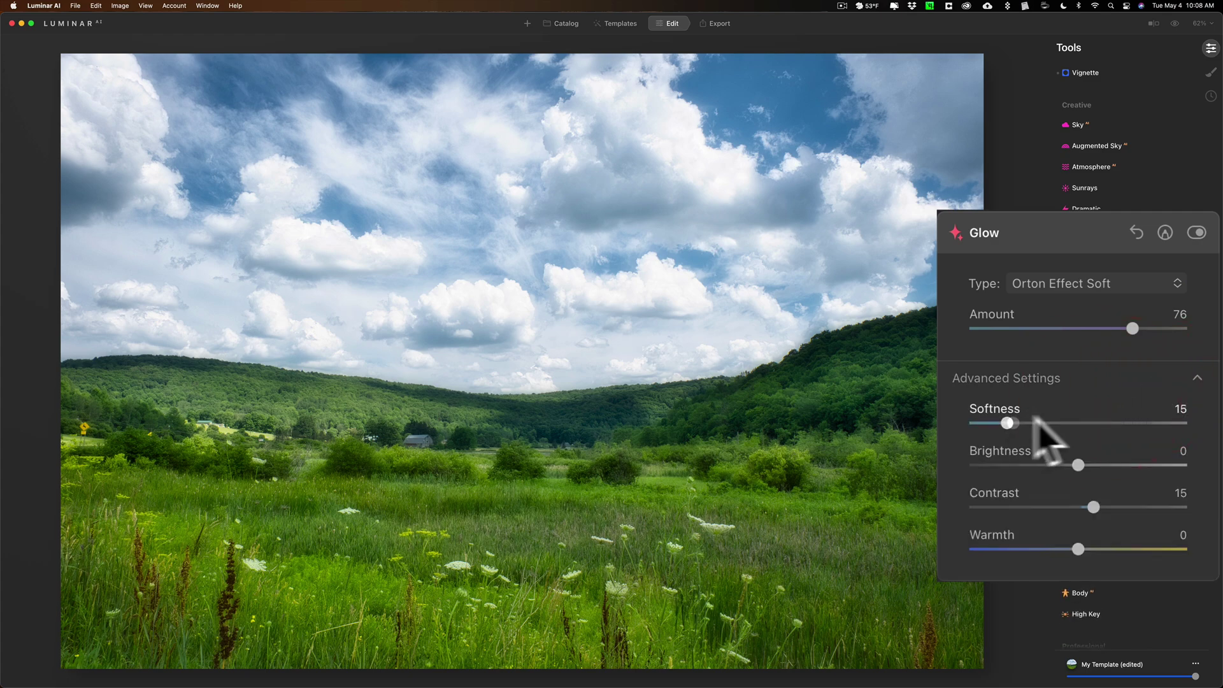
mouse_move(1037, 422)
left_mouse_down()
mouse_move(1174, 420)
mouse_move(1027, 414)
mouse_move(1146, 418)
mouse_move(1038, 423)
left_mouse_up()
left_click_drag(1088, 455, 1031, 462)
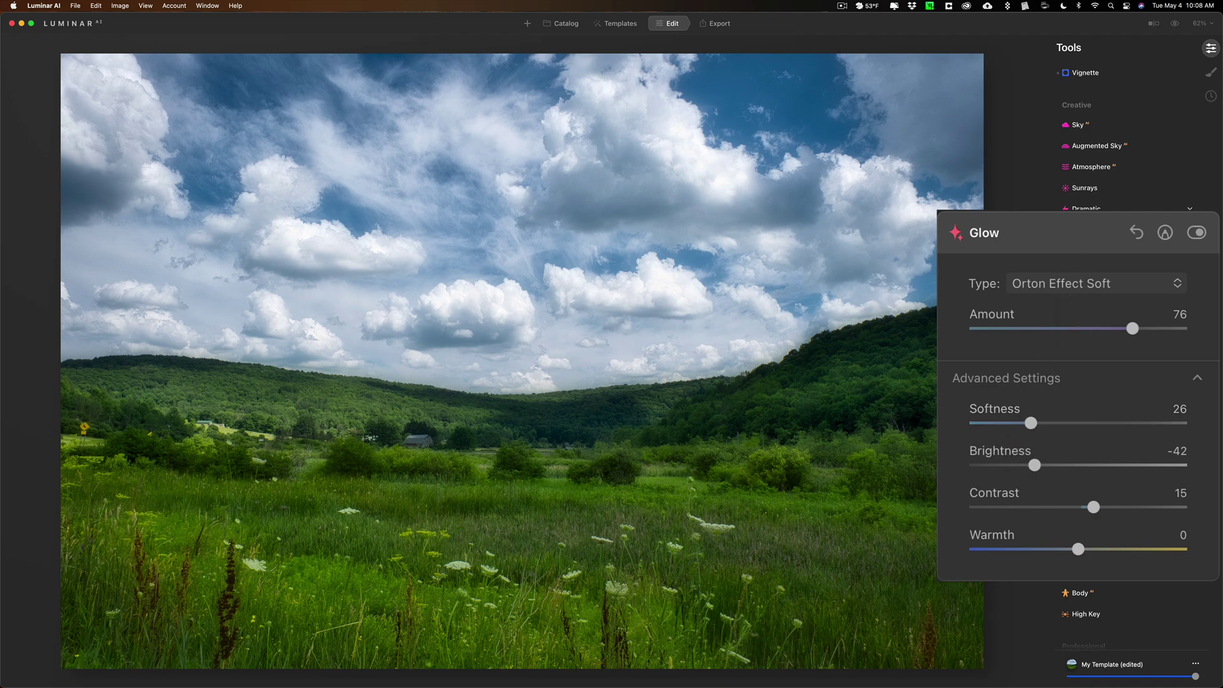
left_click_drag(1033, 465, 1014, 465)
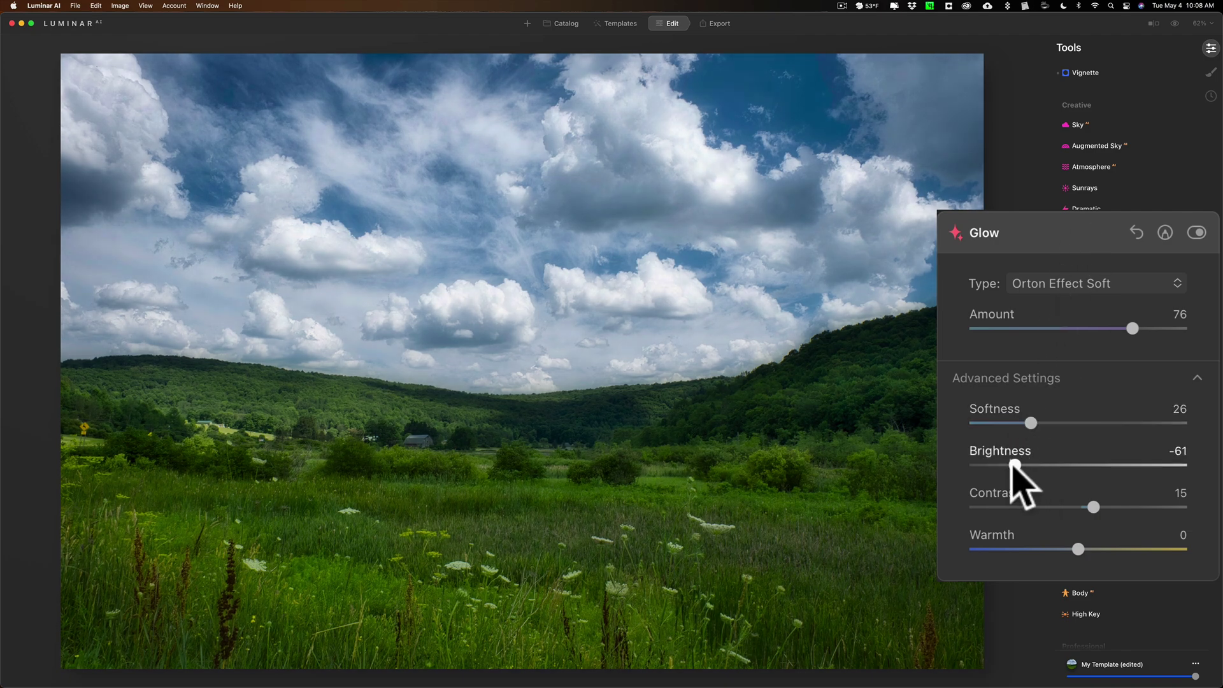
mouse_move(1093, 507)
left_mouse_down()
mouse_move(1120, 507)
mouse_move(1099, 507)
left_mouse_up()
left_click_drag(1078, 549, 1118, 549)
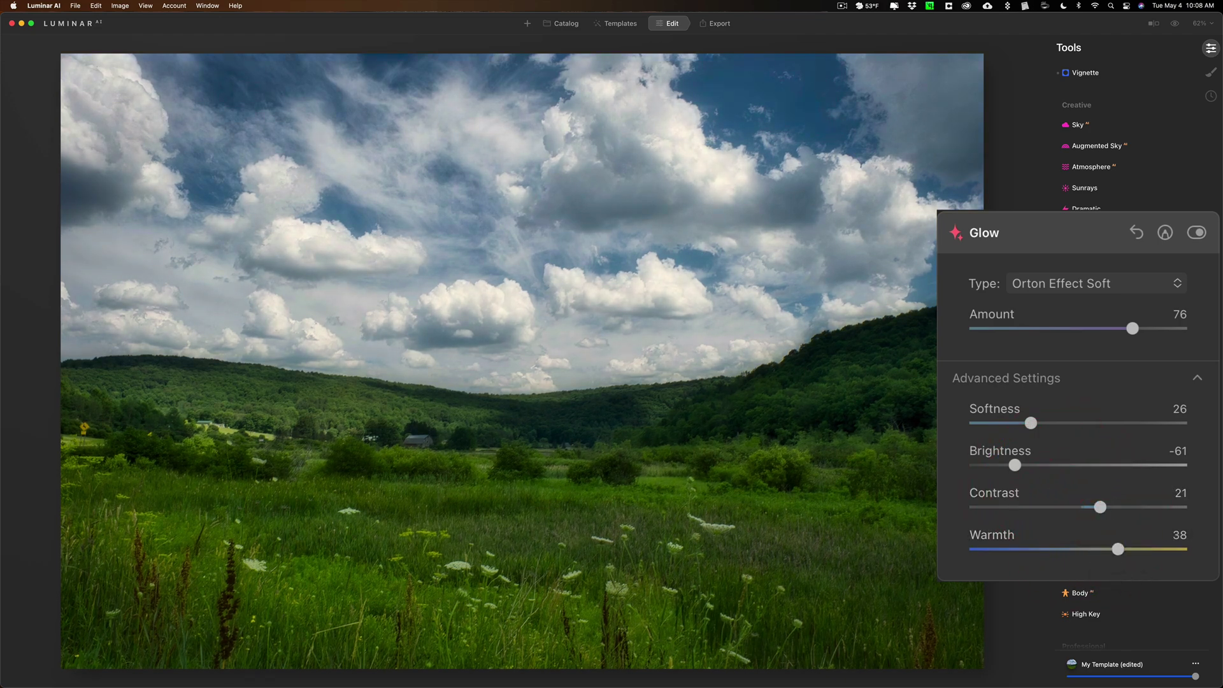
Compare the Soft Focus and Glow types on the meadow photo.
left_click(1068, 290)
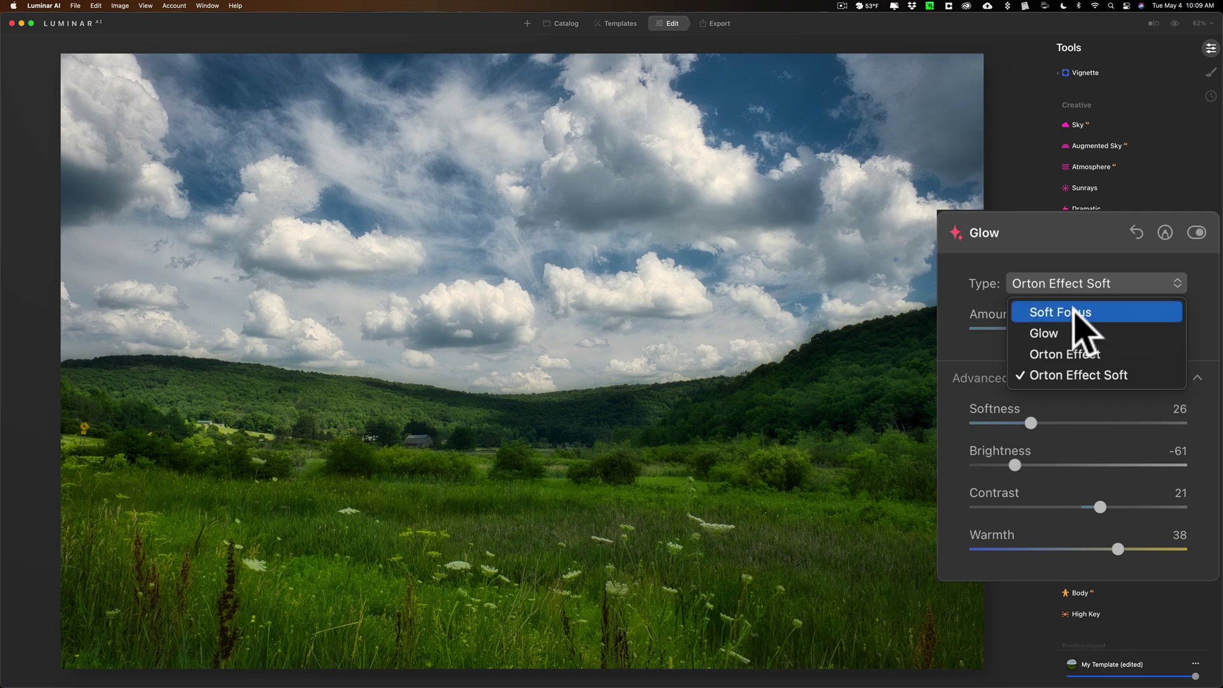
left_click(1070, 312)
left_click(1070, 284)
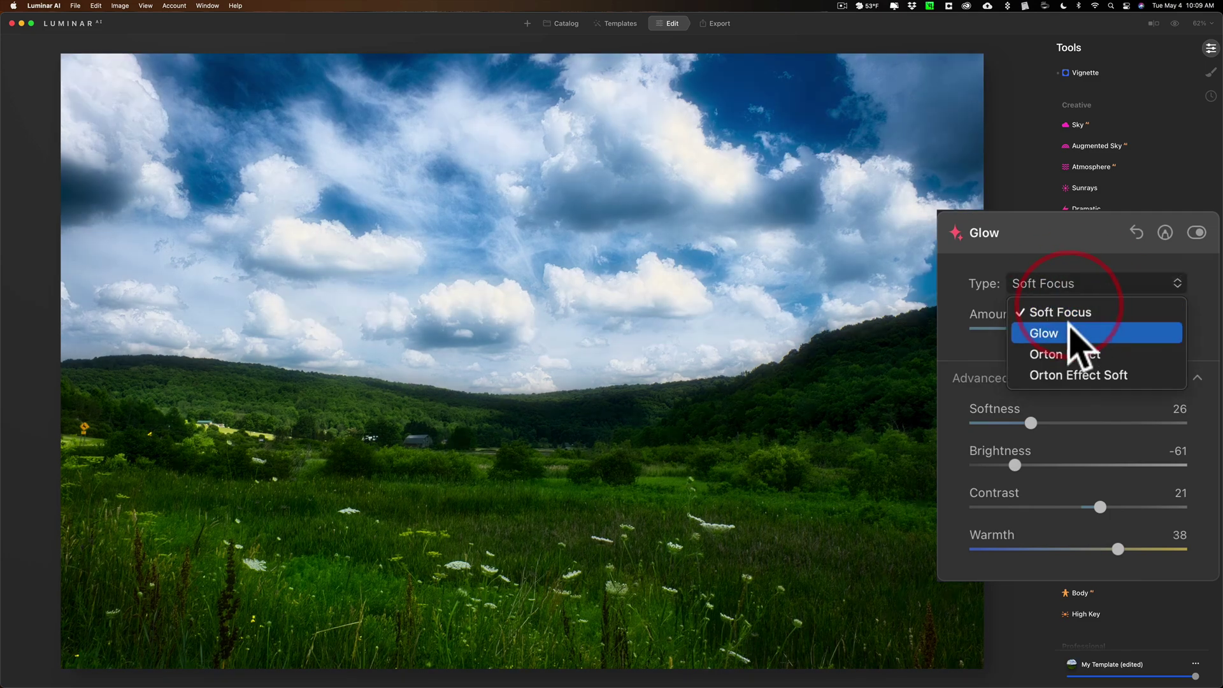
left_click(1069, 331)
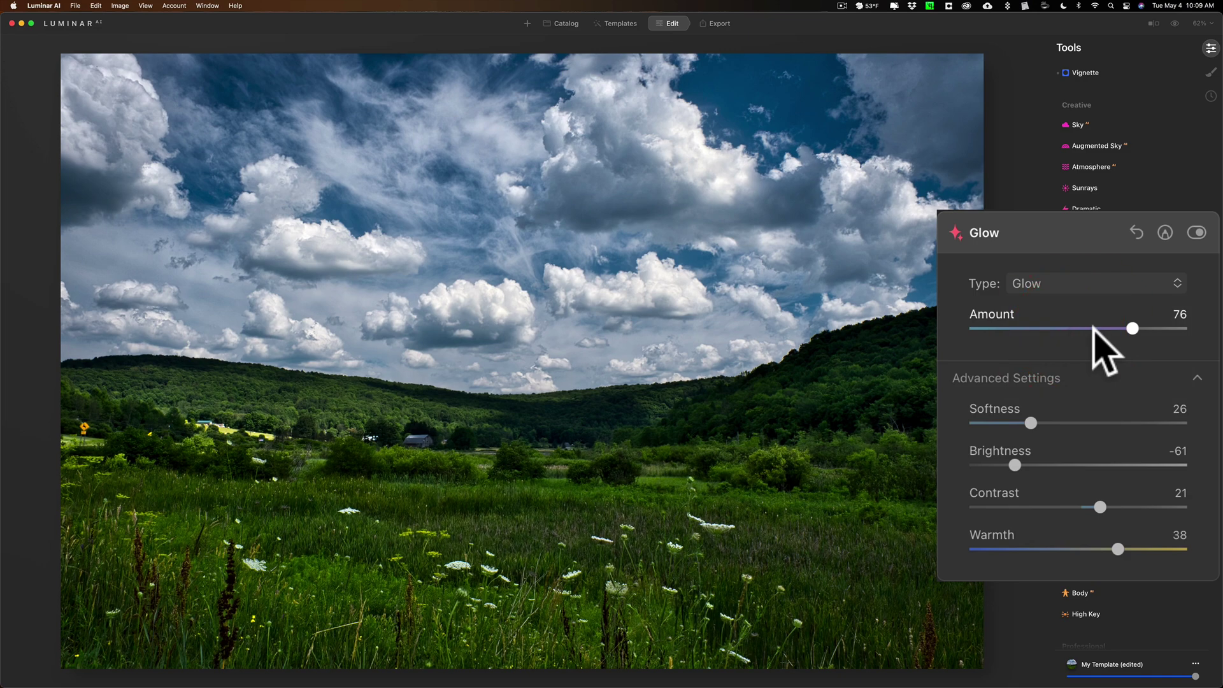
left_click(1061, 285)
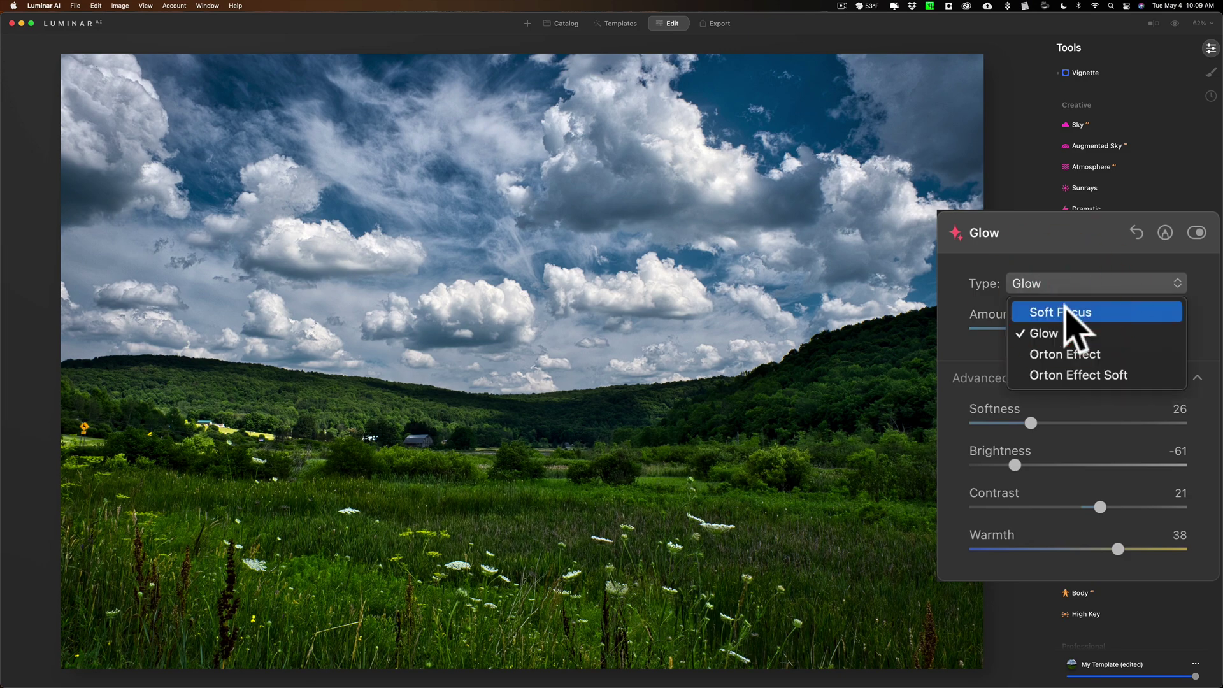
left_click(1065, 313)
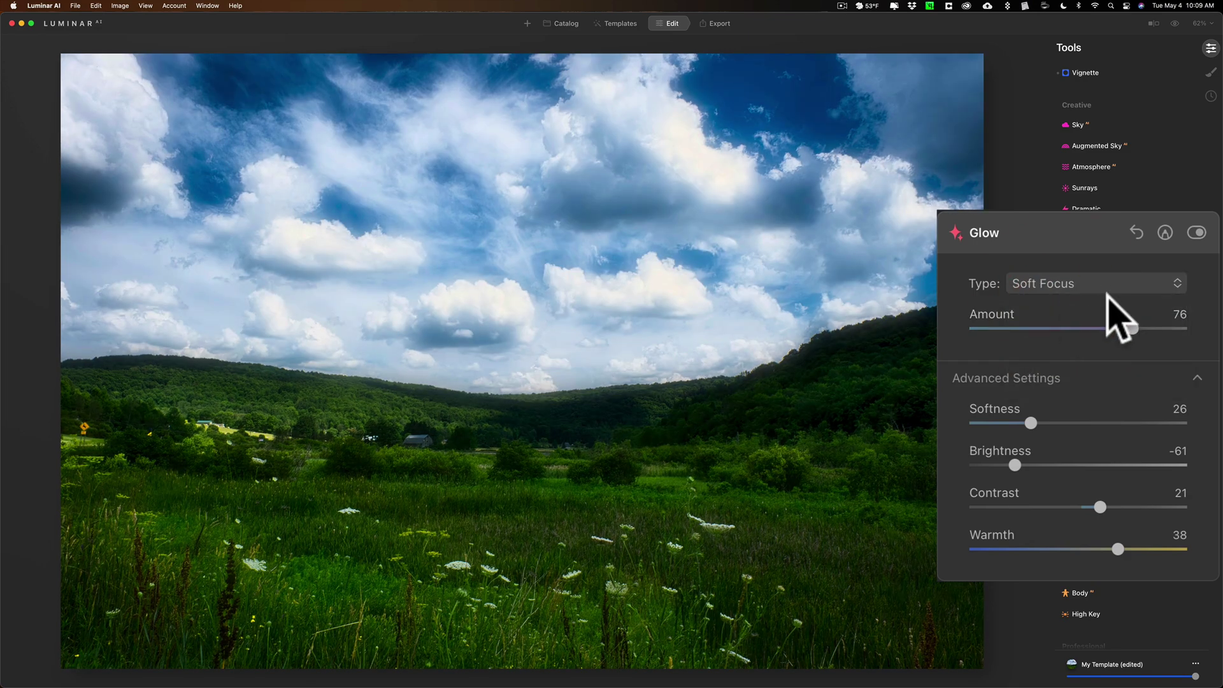
Settle on the plain Orton Effect type and raise Softness to 45.
left_click(1105, 285)
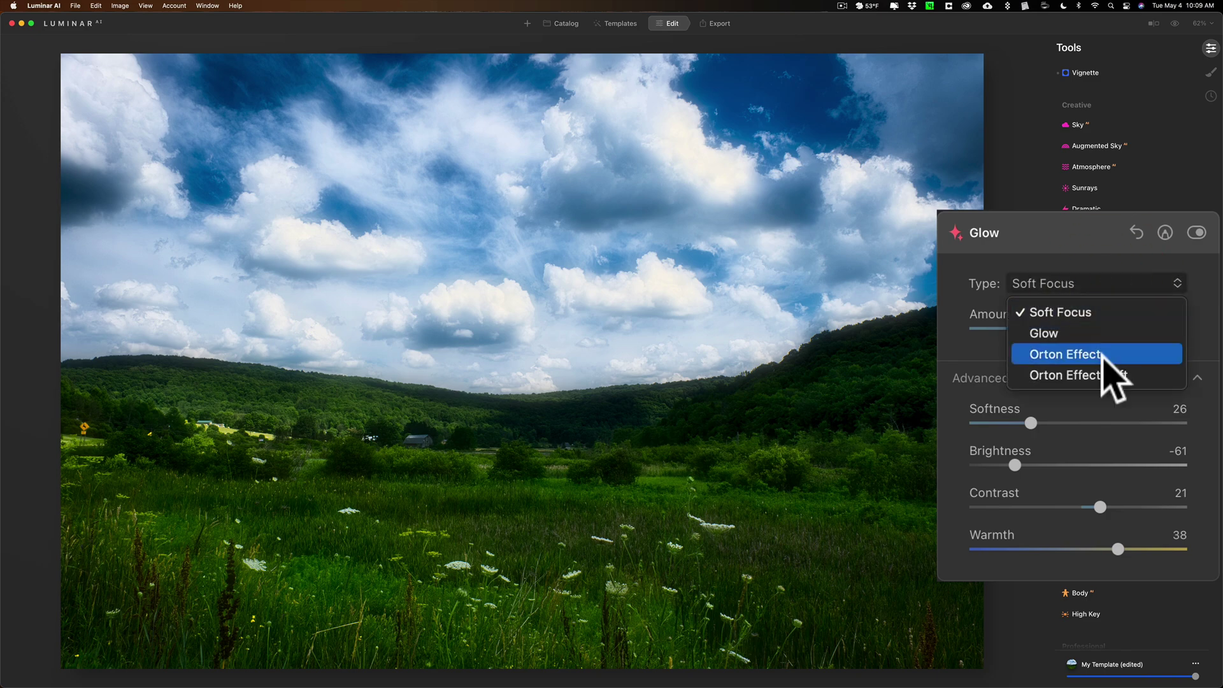
left_click(1104, 354)
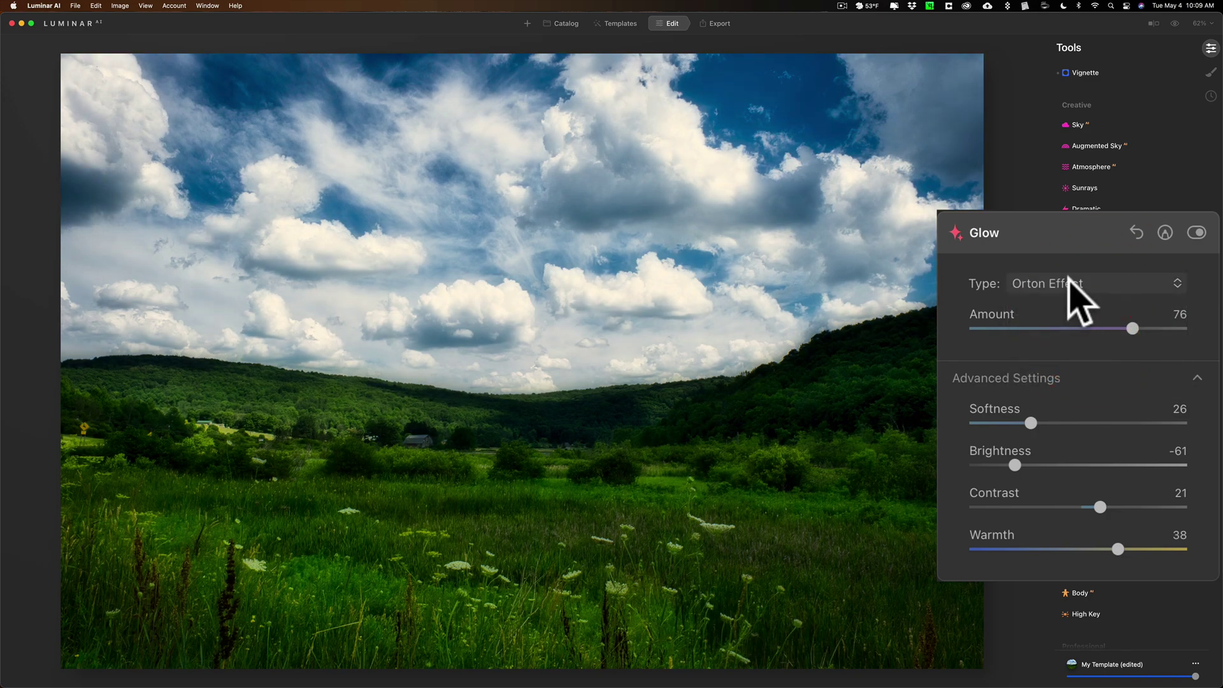
left_click_drag(1032, 422, 1070, 421)
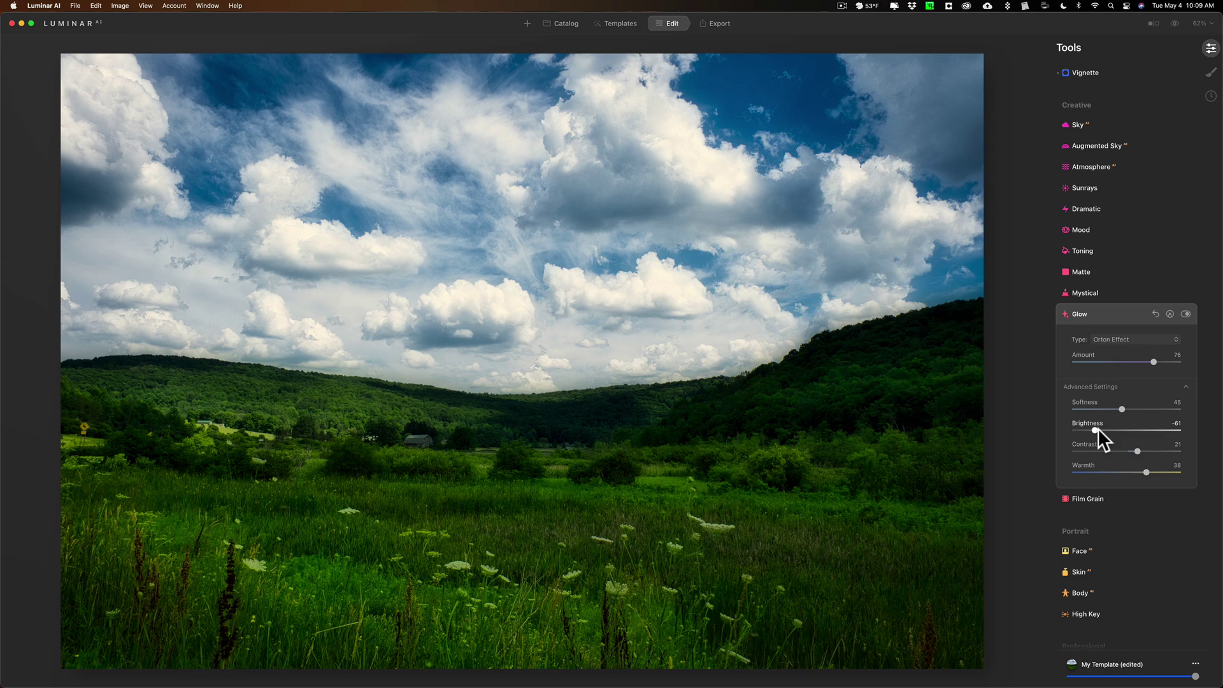
Move to the girl portrait and check its Glow and Light settings (Exposure -1.46, Highlights -35, Shadows 26).
key("Left")
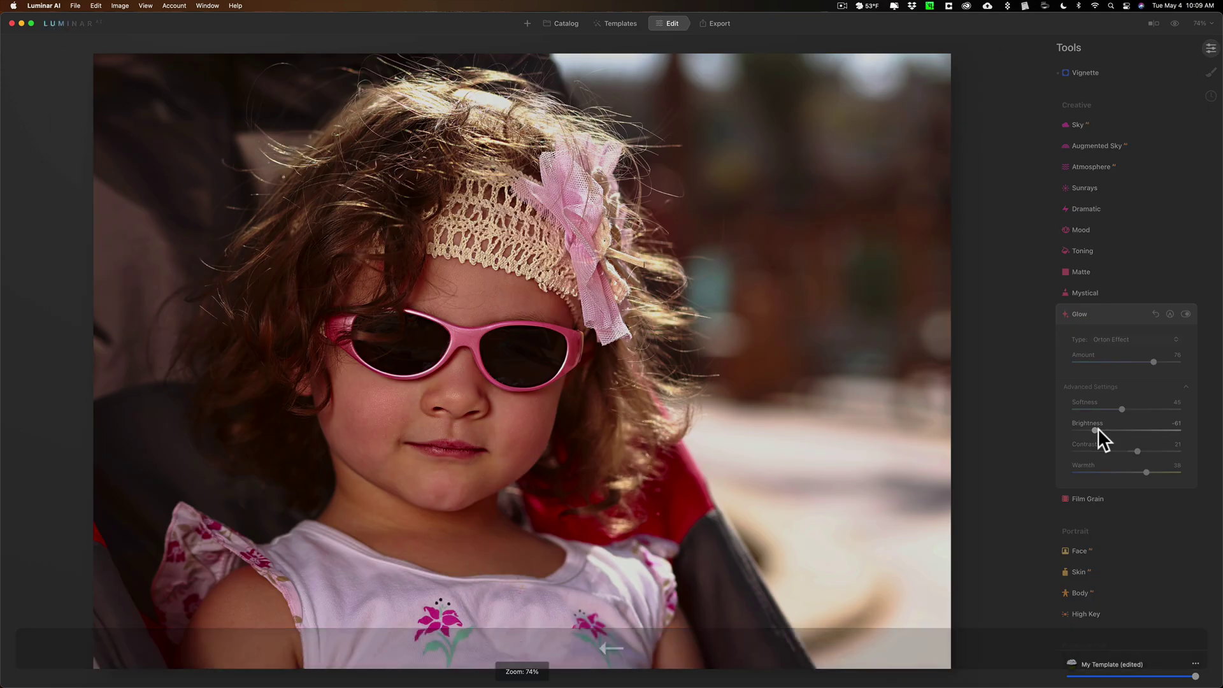
left_click(1114, 314)
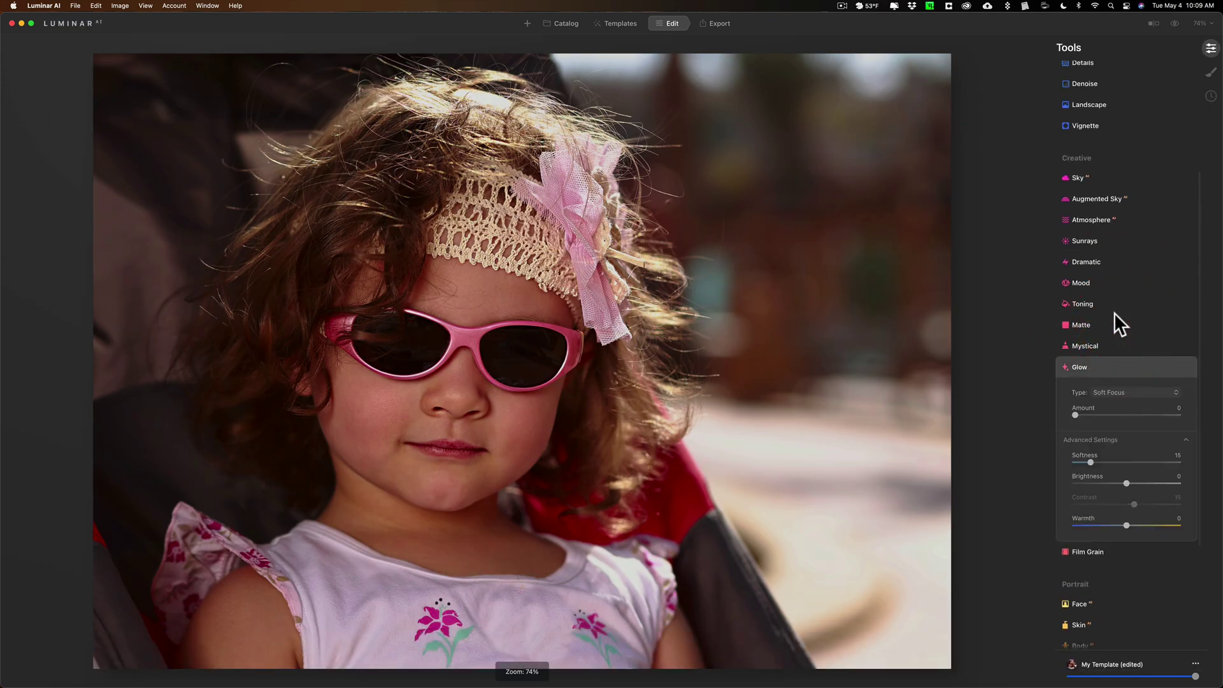
left_click(1120, 368)
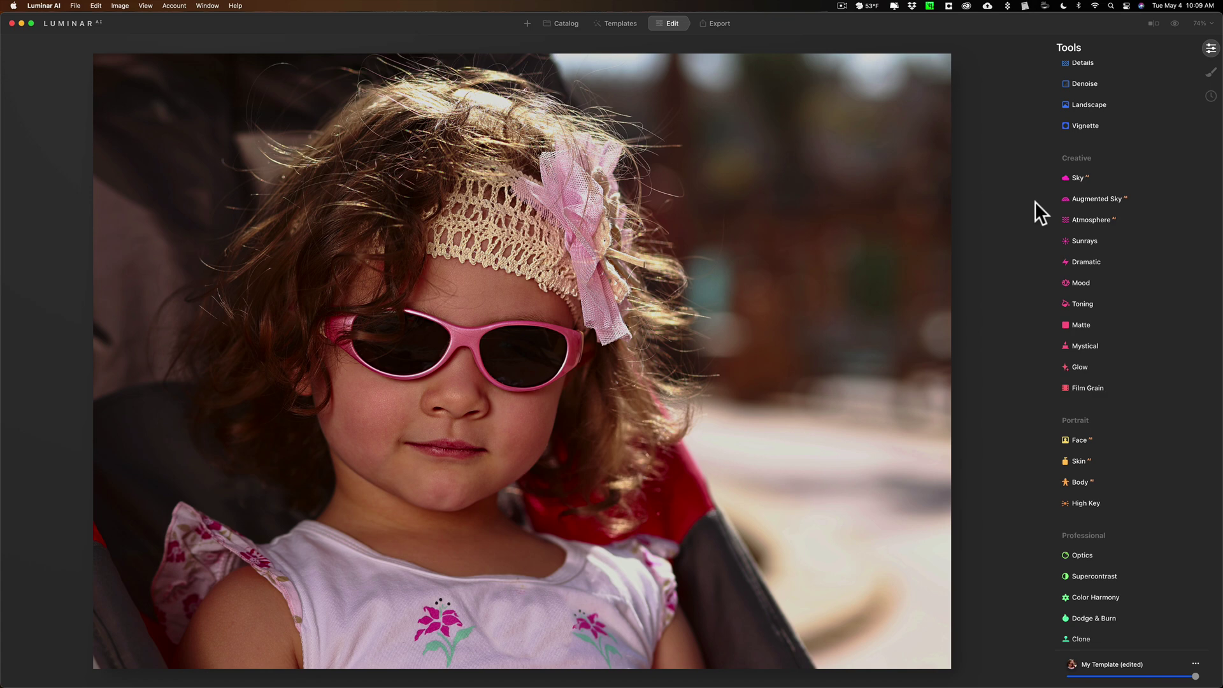
scroll(1148, 185, "up", 5)
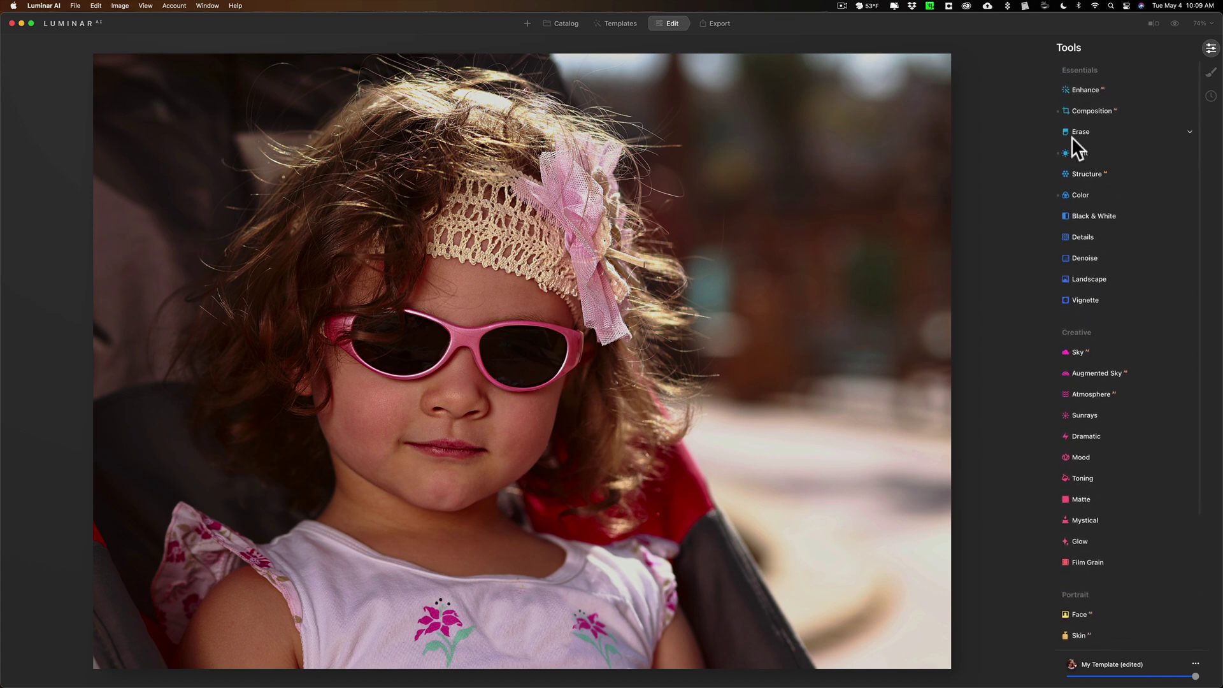
left_click(1083, 152)
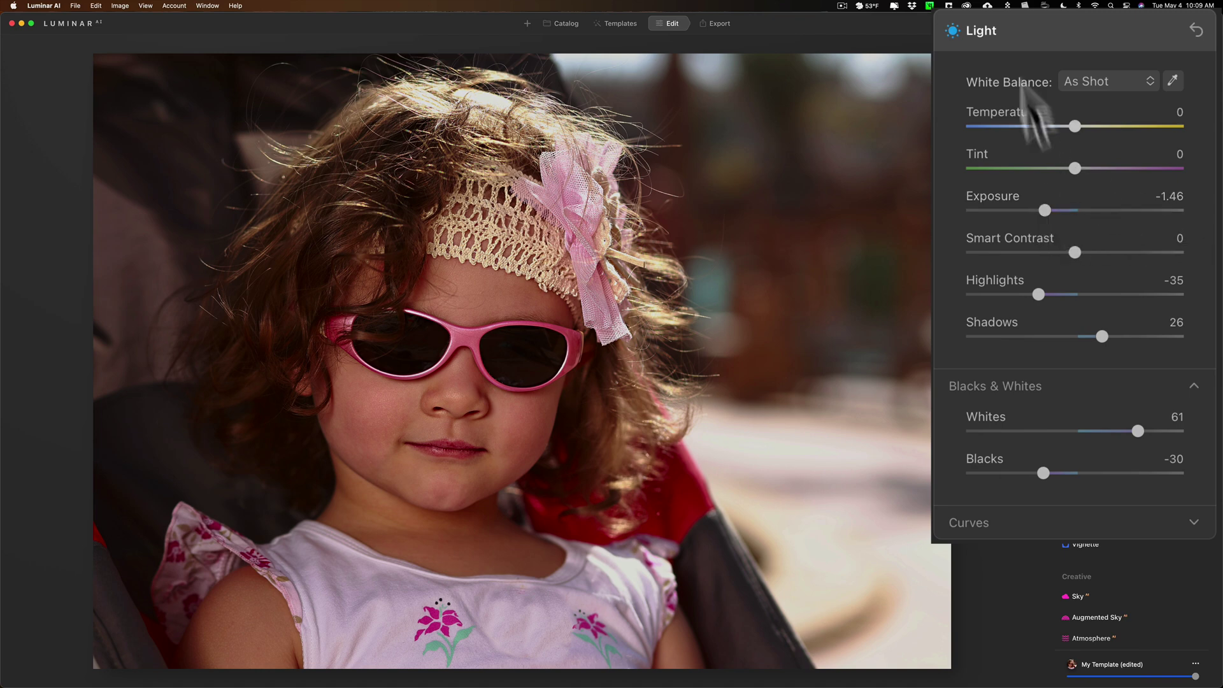
left_click(1024, 32)
scroll(1092, 115, "down", 5)
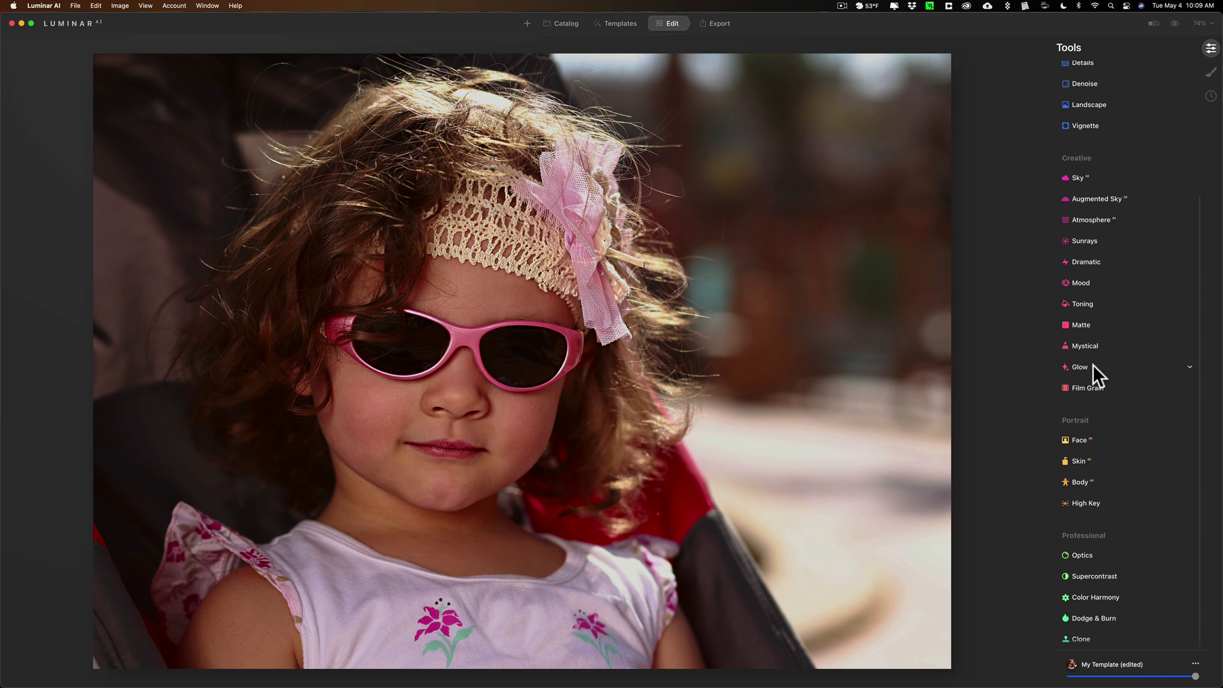
Set the portrait's glow to Orton Effect with Amount 74, Softness 73, Brightness 9, Contrast 8.
left_click(1092, 365)
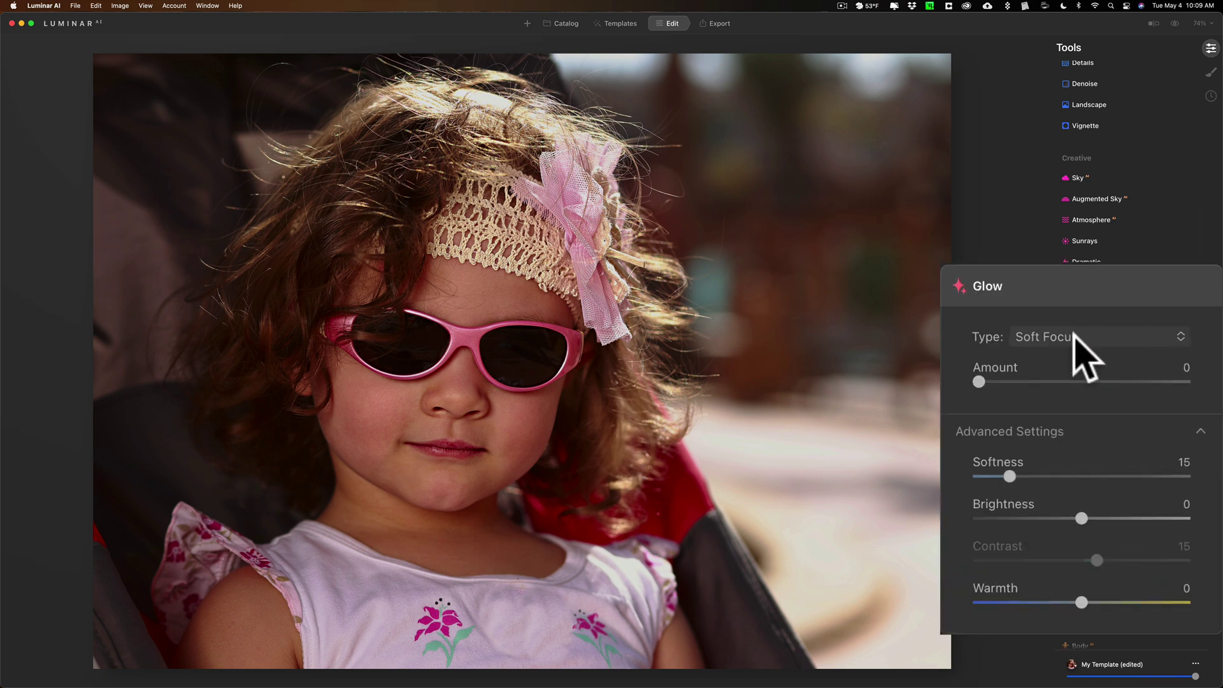
left_click(1074, 337)
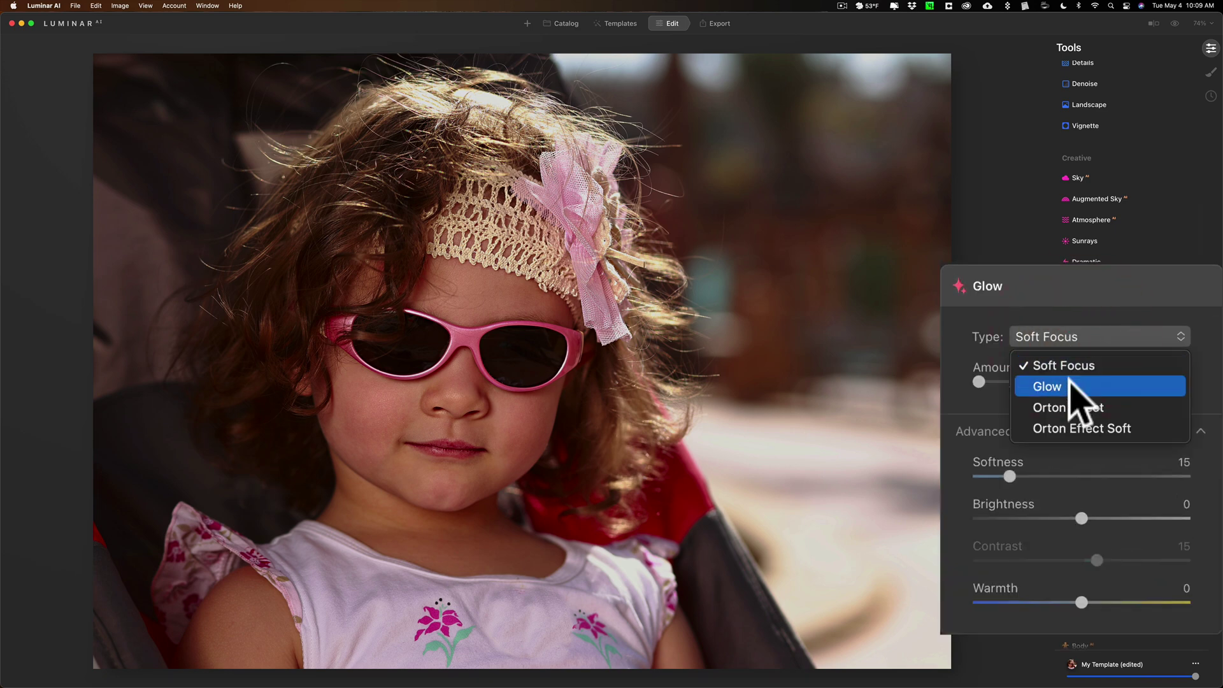
left_click(1072, 408)
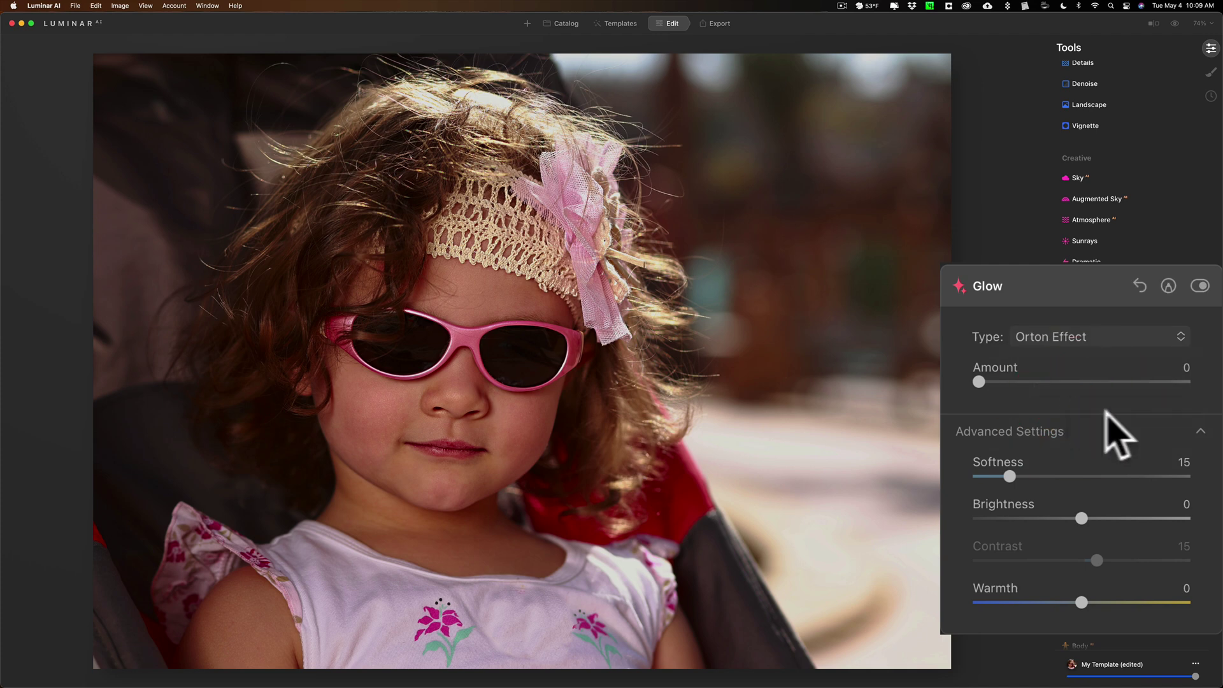
left_click(1089, 382)
left_click_drag(1121, 378, 1138, 380)
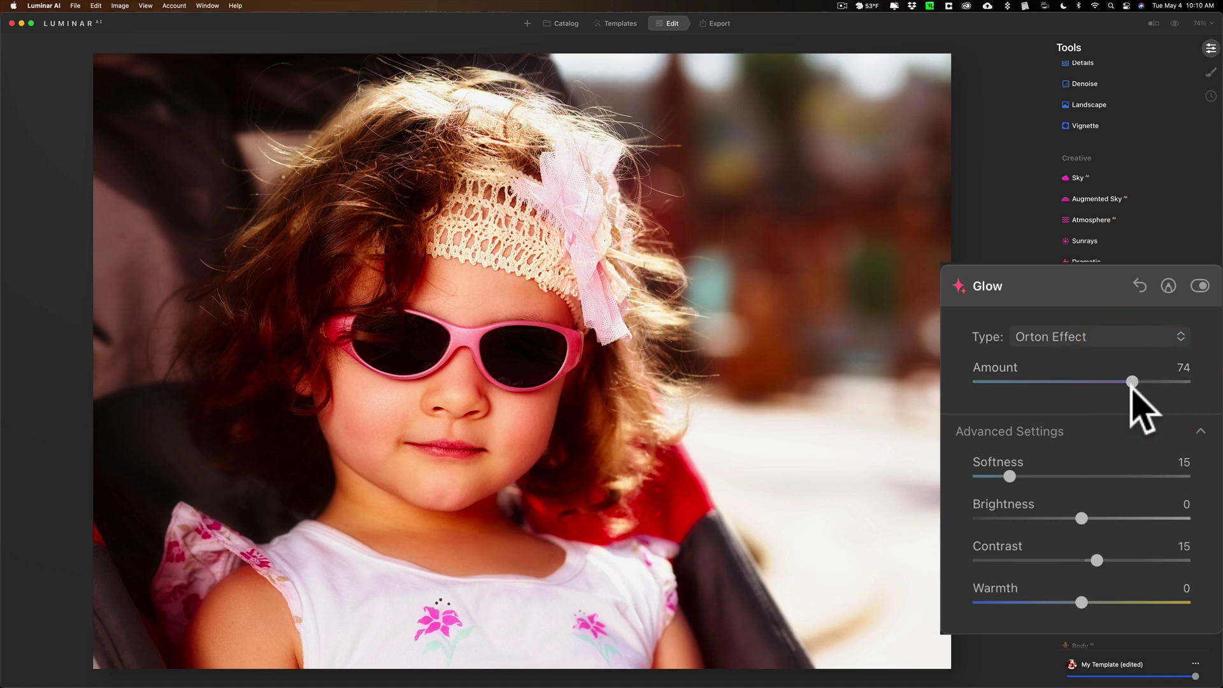
left_click_drag(1082, 479, 1091, 518)
mouse_move(1097, 561)
left_mouse_down()
mouse_move(1147, 573)
mouse_move(1084, 557)
left_mouse_up()
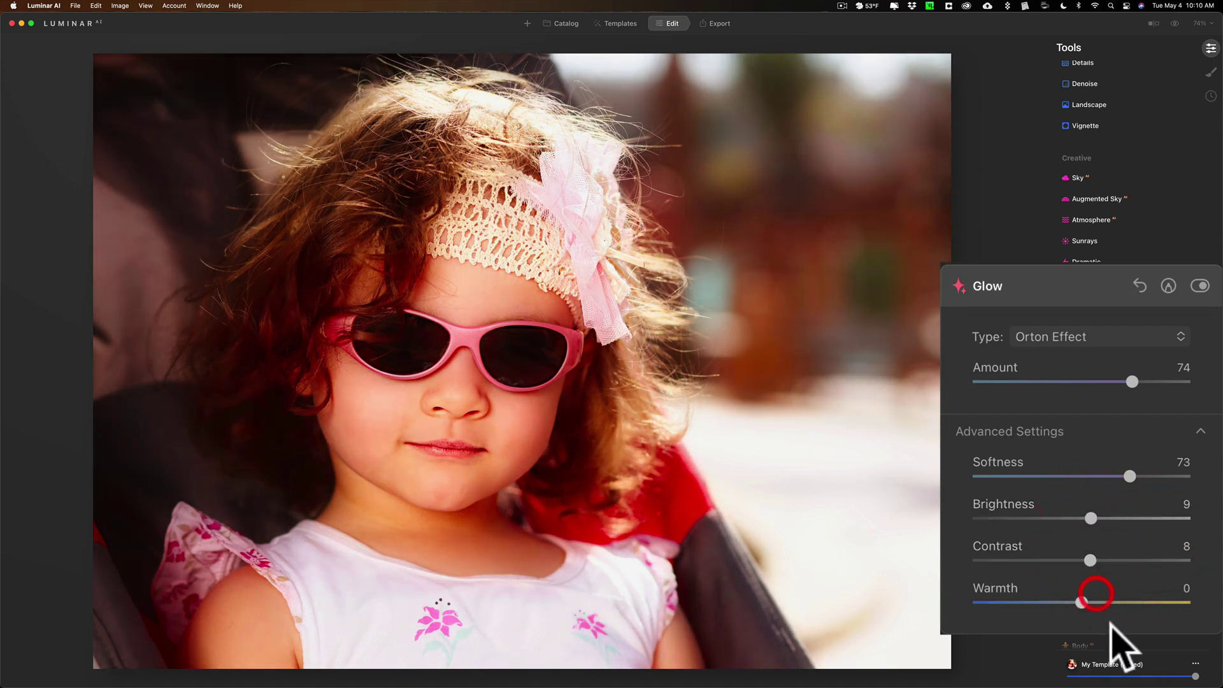
Cool the portrait glow to Warmth -25 and try the Orton Effect Soft, Soft Focus and Glow types.
left_click_drag(1081, 602, 1055, 603)
left_click(1072, 337)
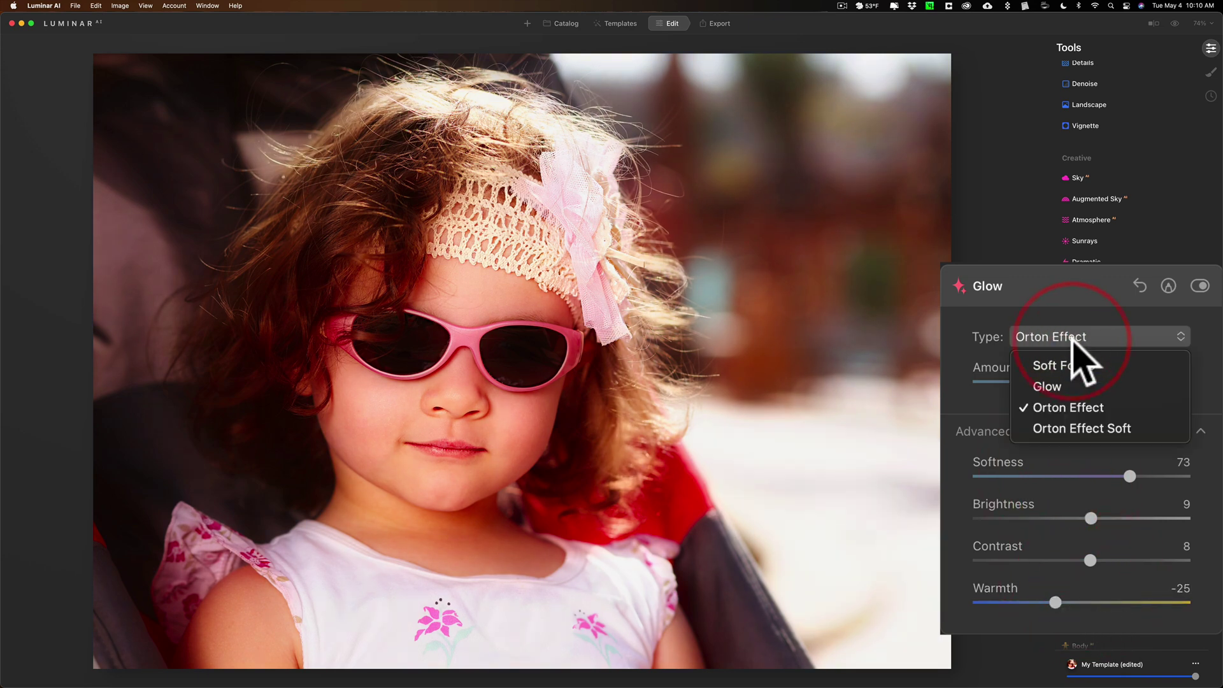
left_click(1077, 427)
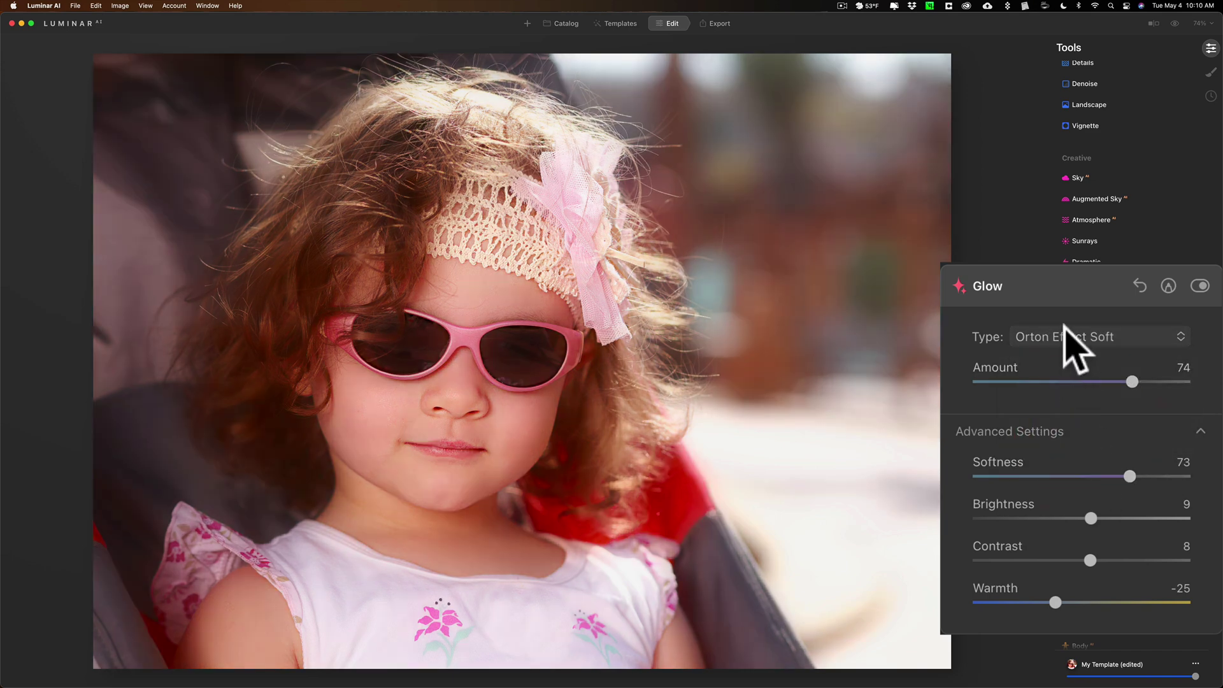
left_click(1062, 338)
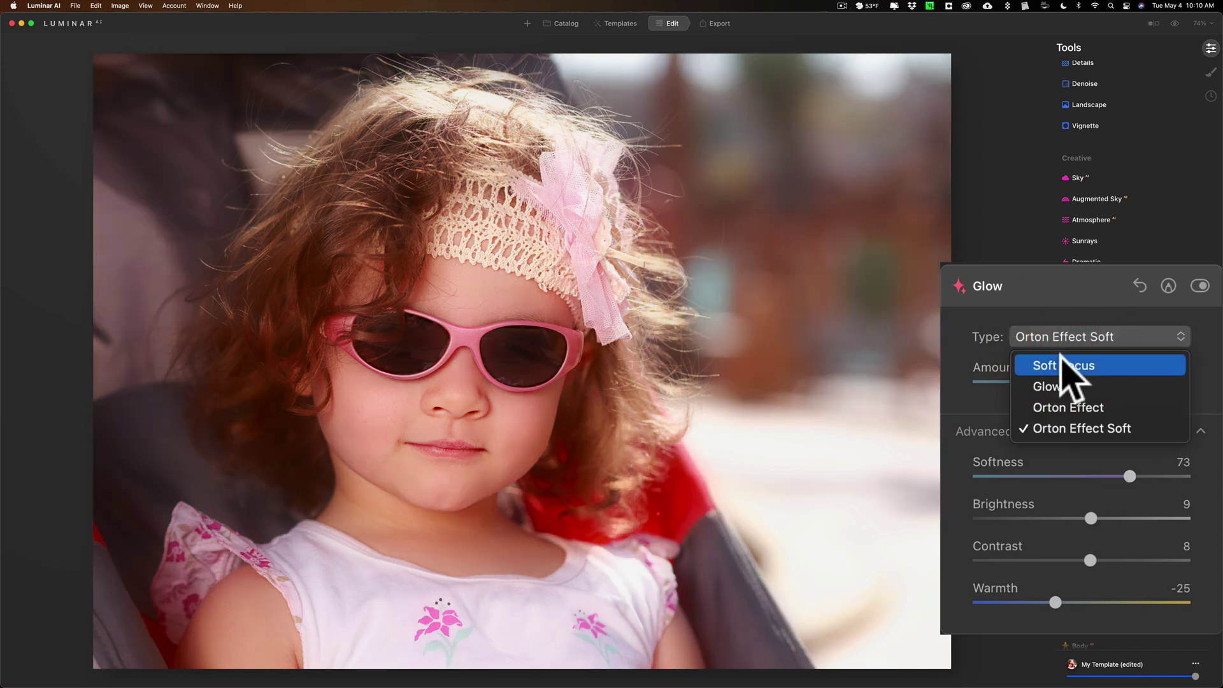
left_click(1062, 361)
left_click(1044, 335)
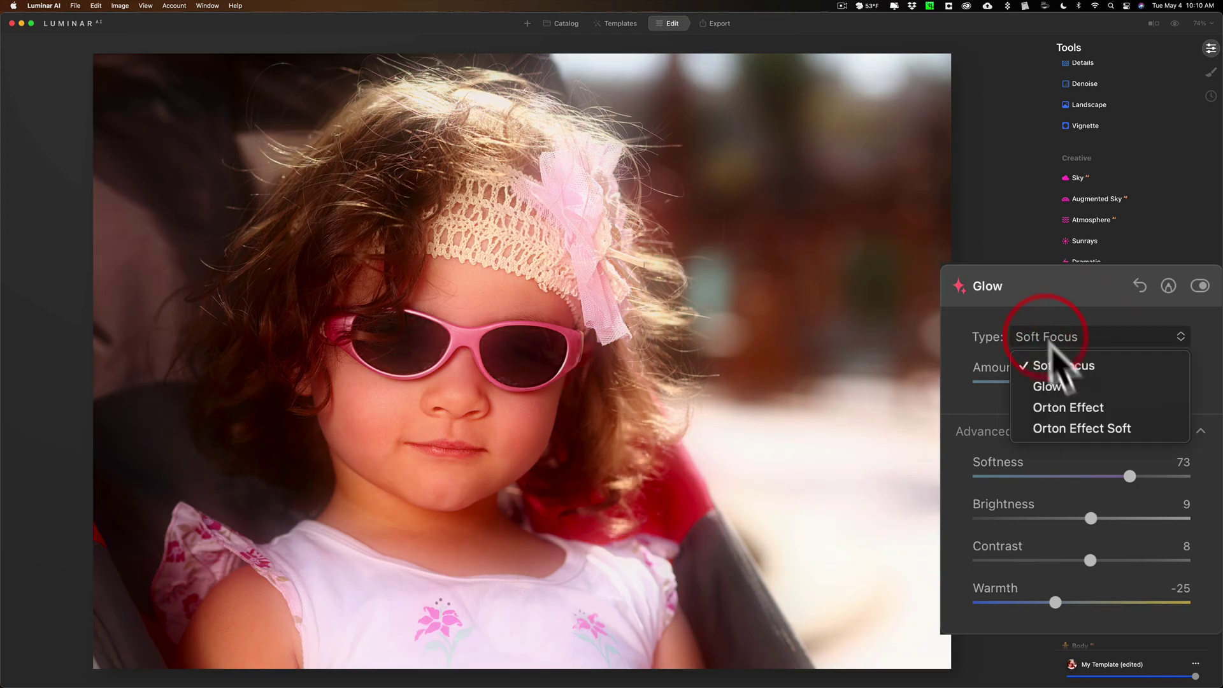
left_click(1062, 382)
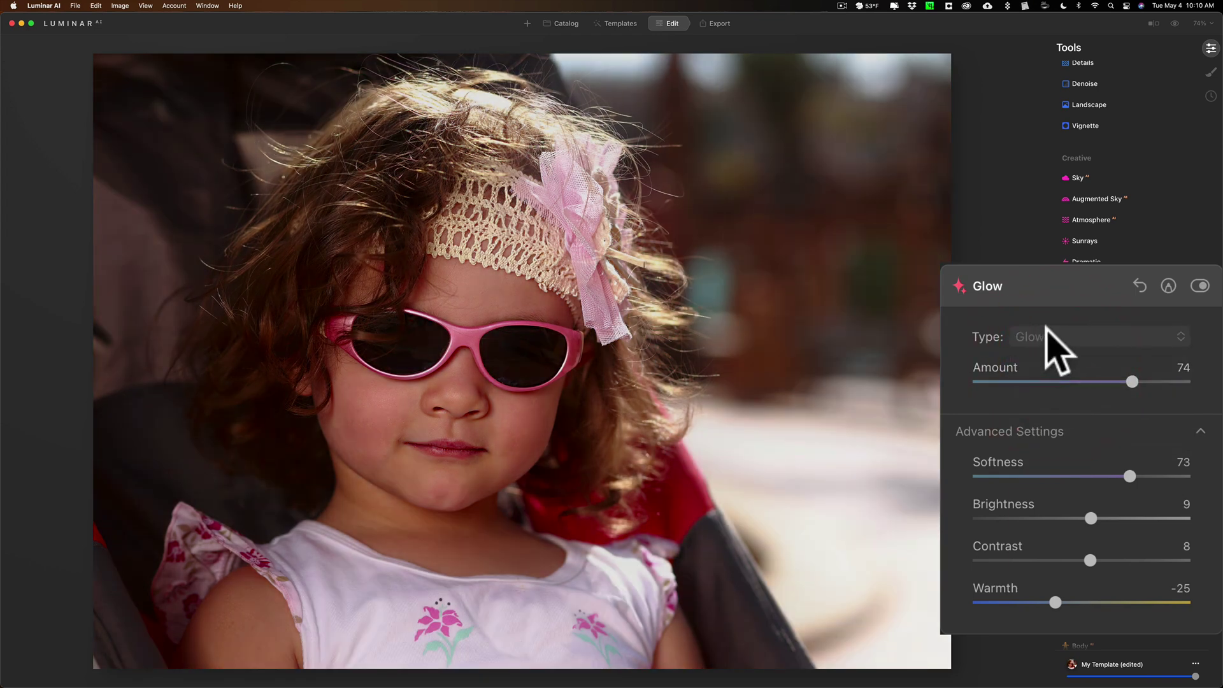
Settle on Orton Effect Soft with Brightness 22 and Contrast 32.
left_click(1048, 335)
left_click(1067, 411)
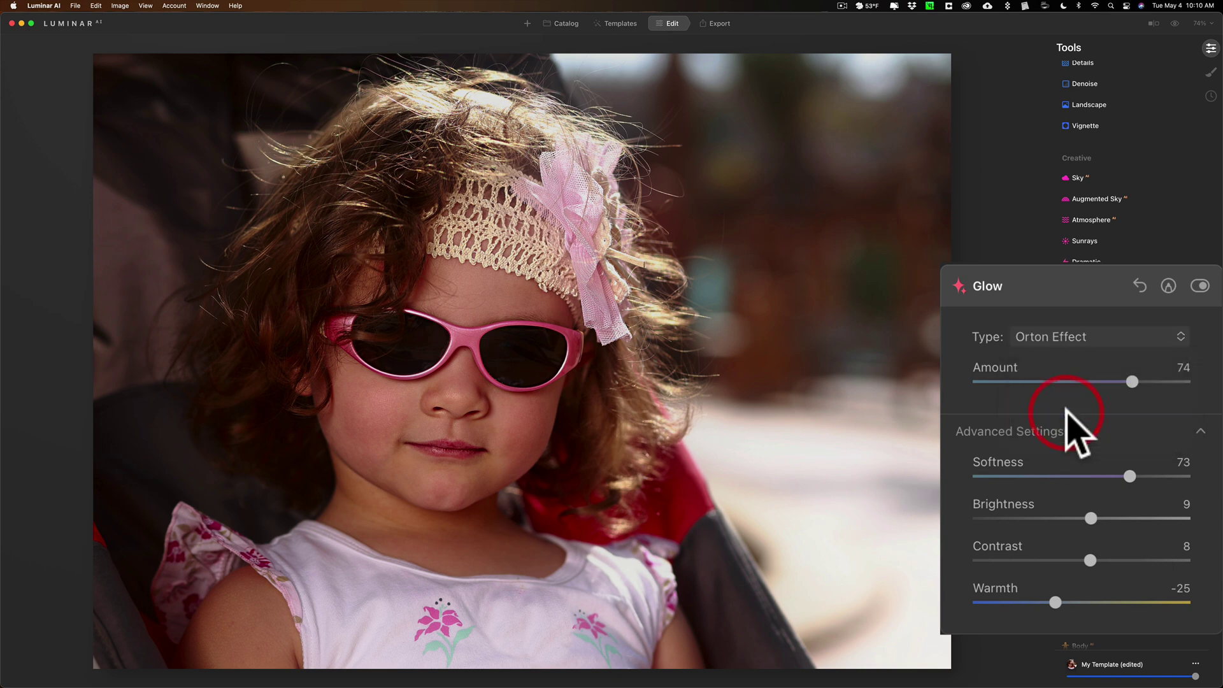
left_click(1051, 337)
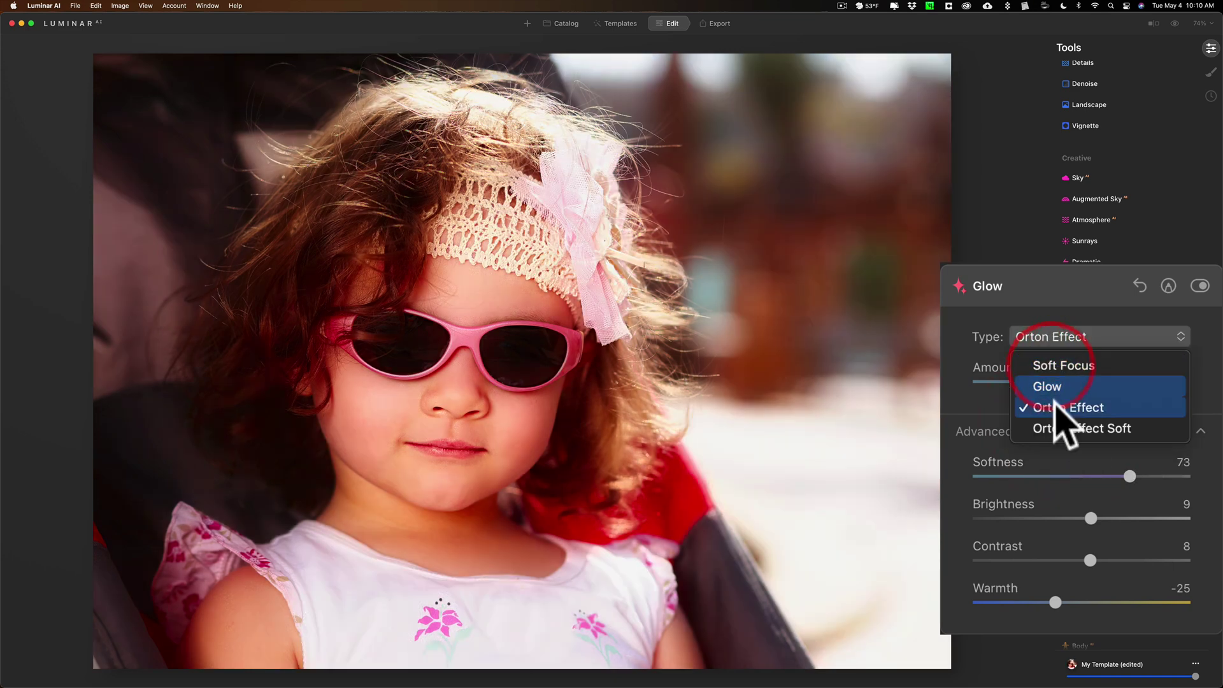
left_click(1057, 430)
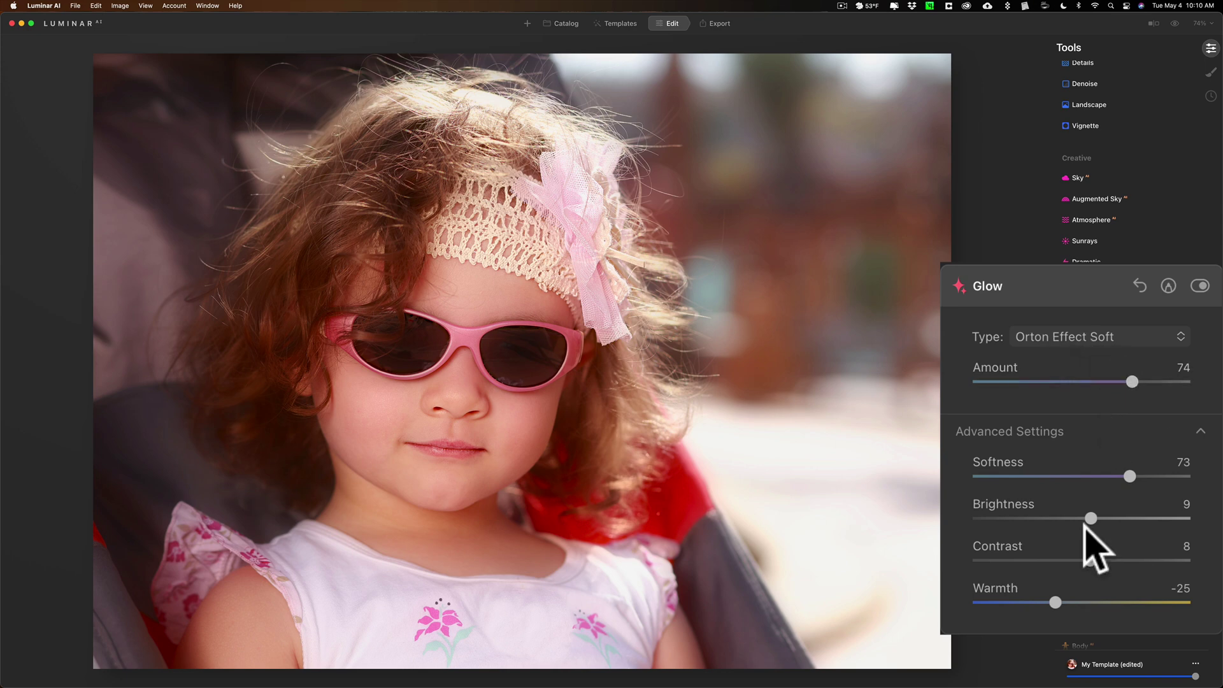
left_click_drag(1088, 513, 1114, 560)
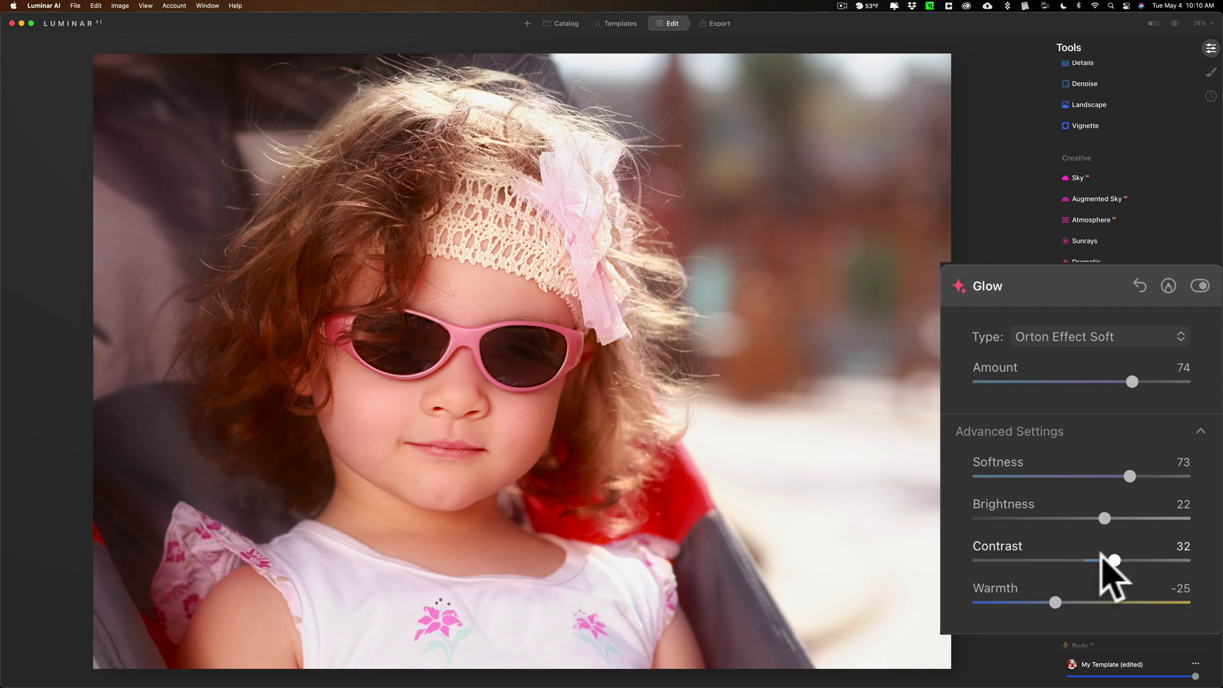